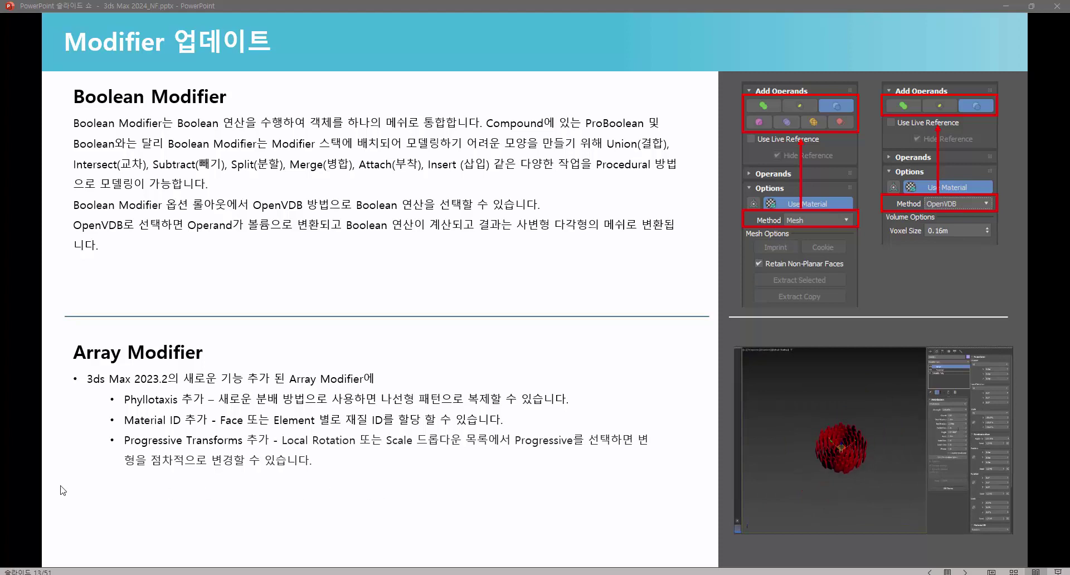
Switch to 3ds Max and add a Boolean modifier to the large box.
{"action": "key", "text": "alt+Tab"}
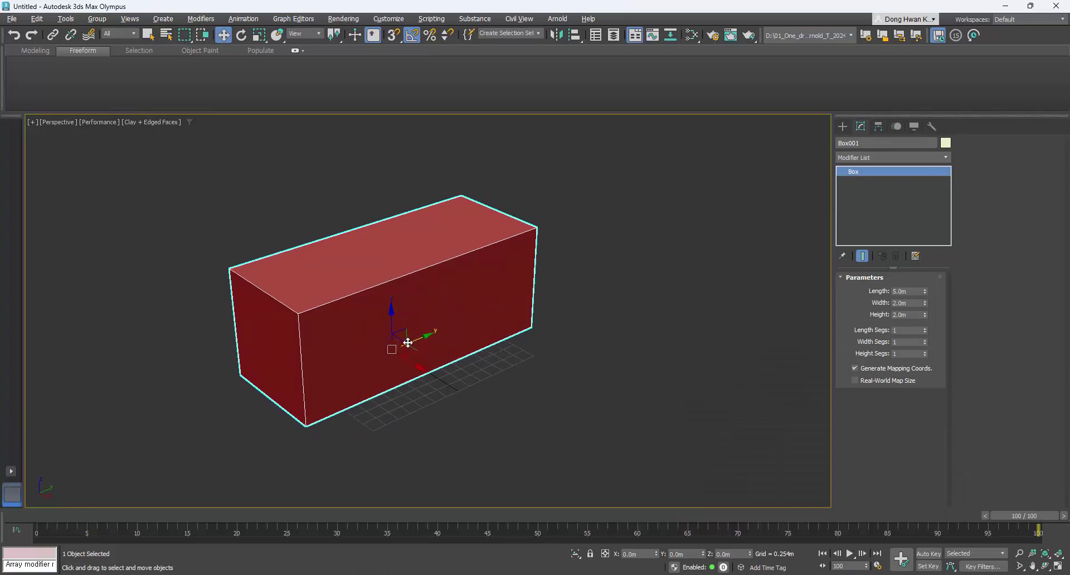
{"action": "middle_click_drag", "start_coordinate": [411, 340], "coordinate": [514, 306]}
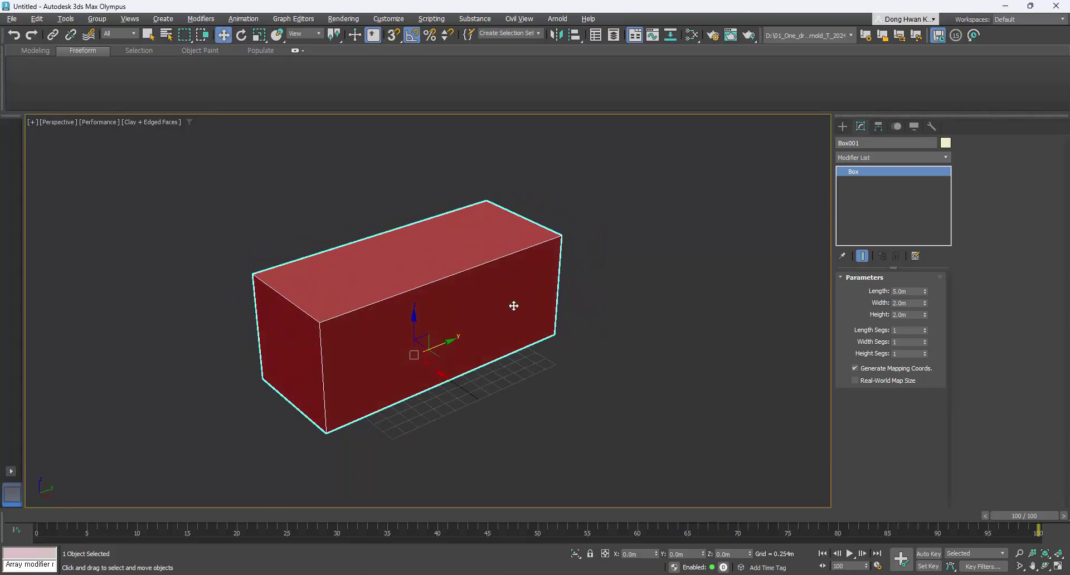
{"action": "left_click", "coordinate": [858, 159]}
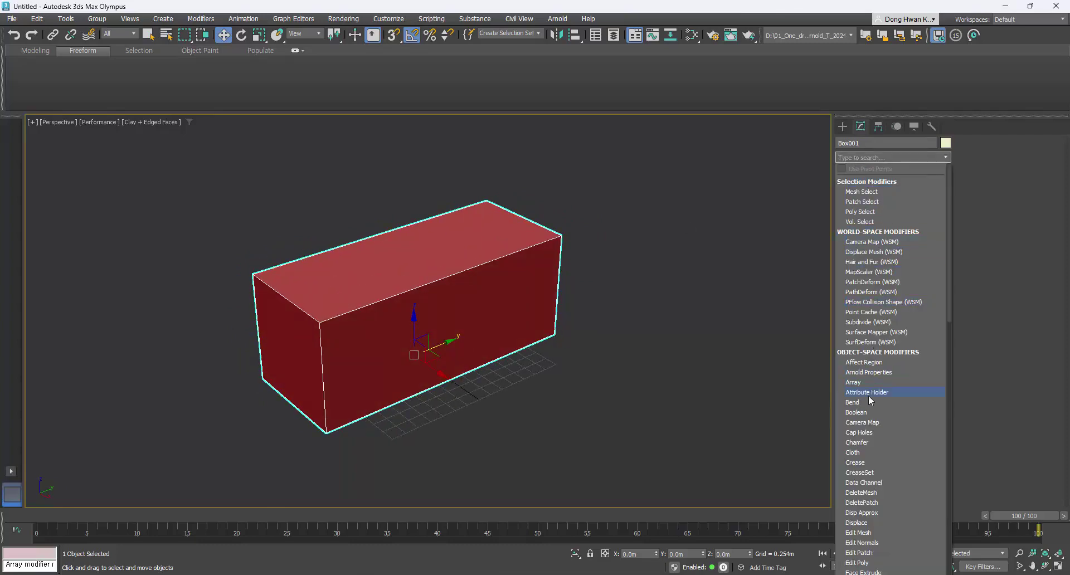
{"action": "left_click", "coordinate": [856, 413]}
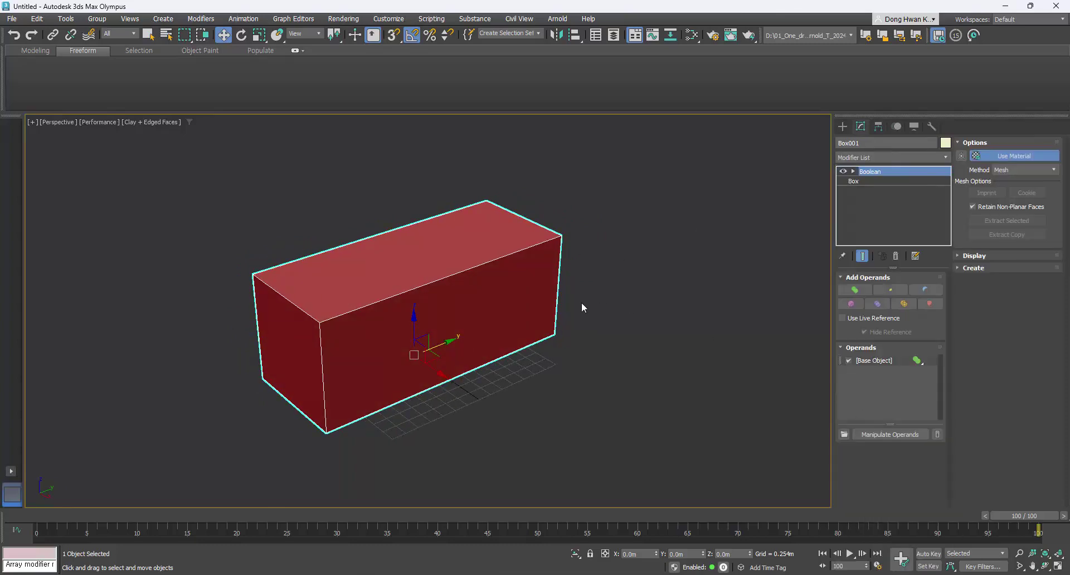
{"action": "mouse_move", "coordinate": [561, 319]}
{"action": "middle_mouse_down", "text": "alt"}
{"action": "mouse_move", "coordinate": [552, 293]}
{"action": "mouse_move", "coordinate": [552, 308]}
{"action": "middle_mouse_up", "text": "alt"}
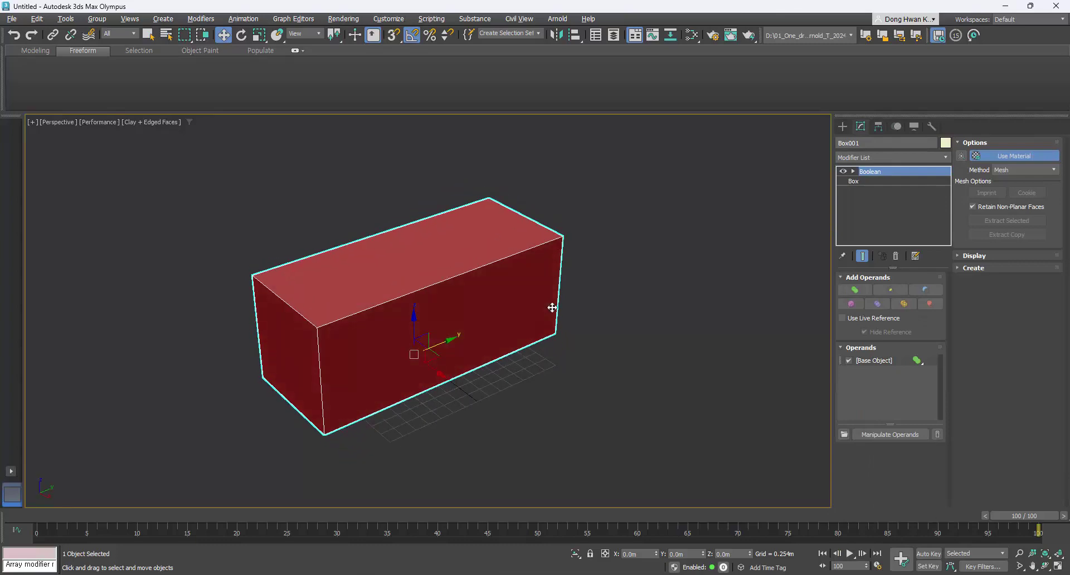
Create a small sphere on the grid beside the large box, near its far end.
{"action": "left_click", "coordinate": [843, 127]}
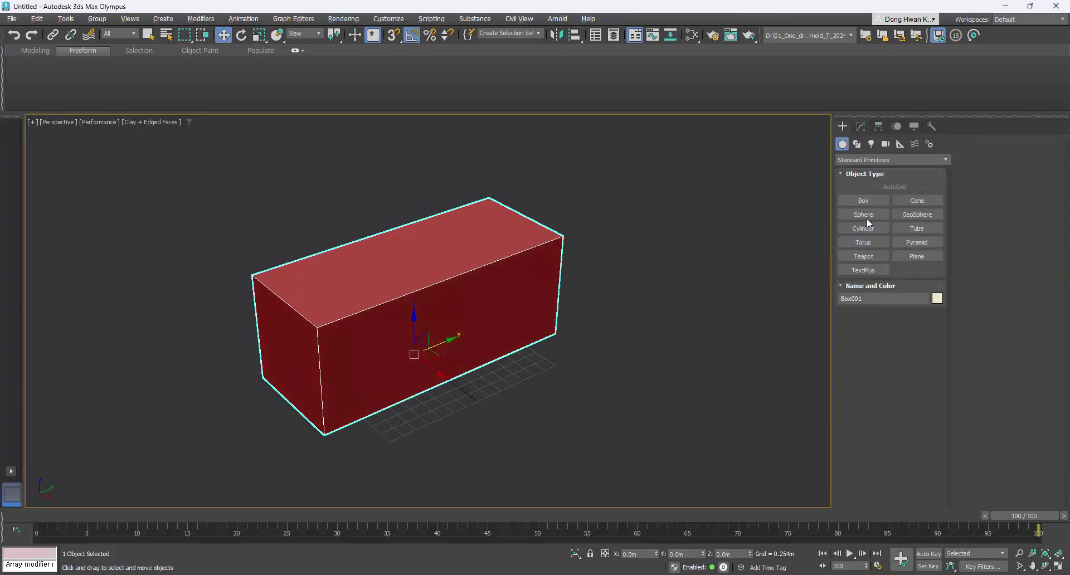
{"action": "left_click", "coordinate": [864, 216]}
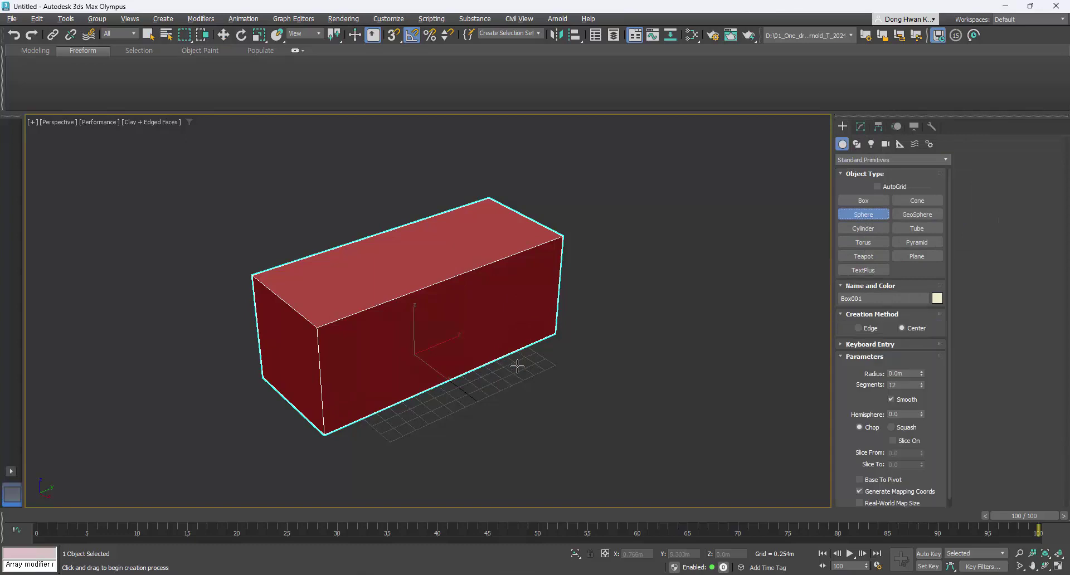
{"action": "left_click_drag", "start_coordinate": [518, 375], "coordinate": [560, 399]}
Move the sphere inward and up so it overlaps the large box's upper long edge.
{"action": "left_click", "coordinate": [241, 35]}
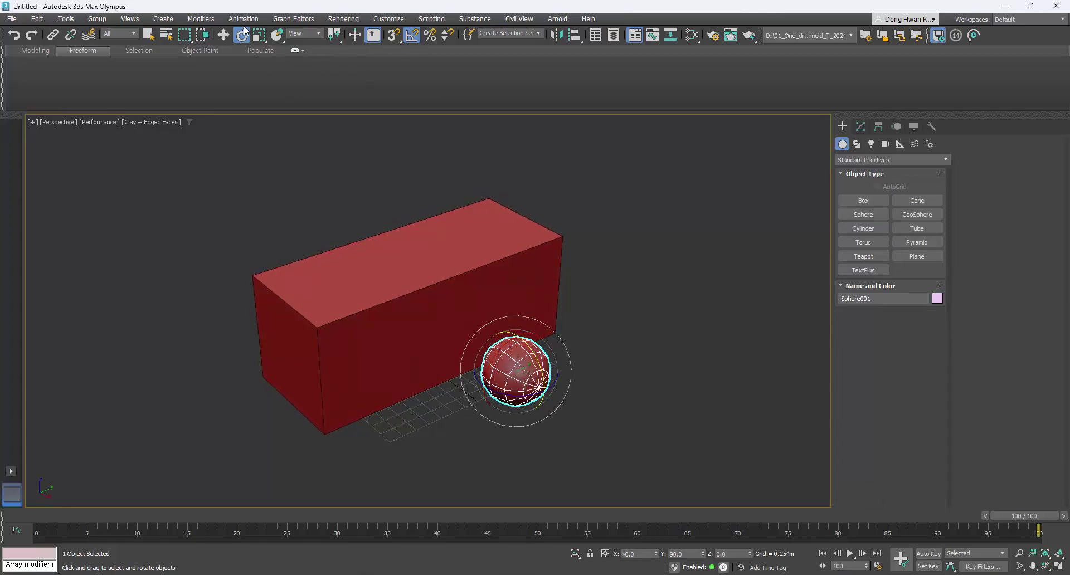
{"action": "left_click", "coordinate": [223, 36]}
{"action": "middle_click_drag", "start_coordinate": [435, 290], "coordinate": [512, 363], "text": "alt"}
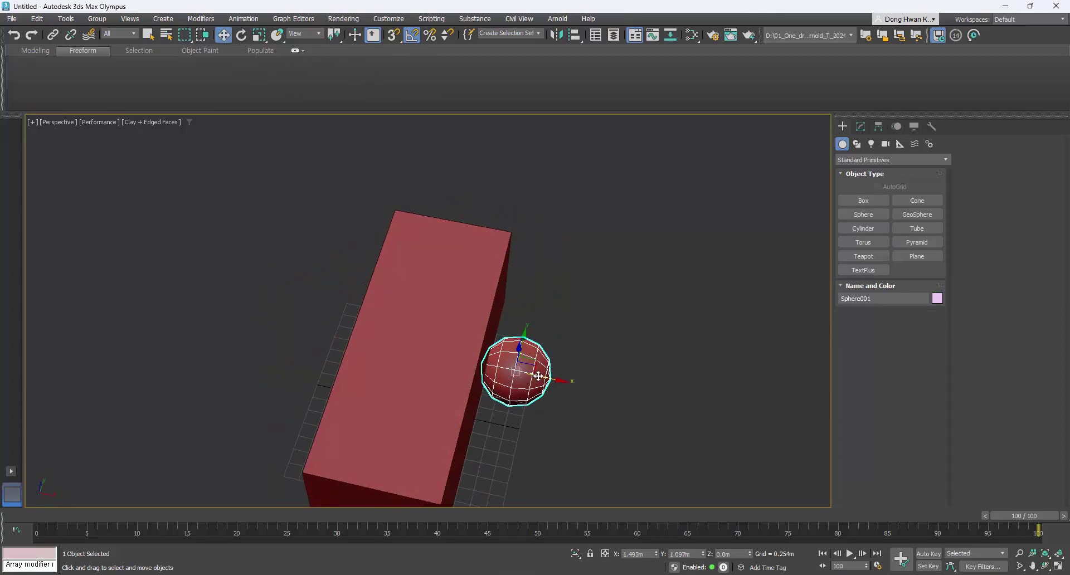
{"action": "left_click_drag", "start_coordinate": [539, 377], "coordinate": [508, 375]}
{"action": "middle_click_drag", "start_coordinate": [508, 375], "coordinate": [486, 330], "text": "alt"}
{"action": "left_click_drag", "start_coordinate": [488, 285], "coordinate": [501, 221]}
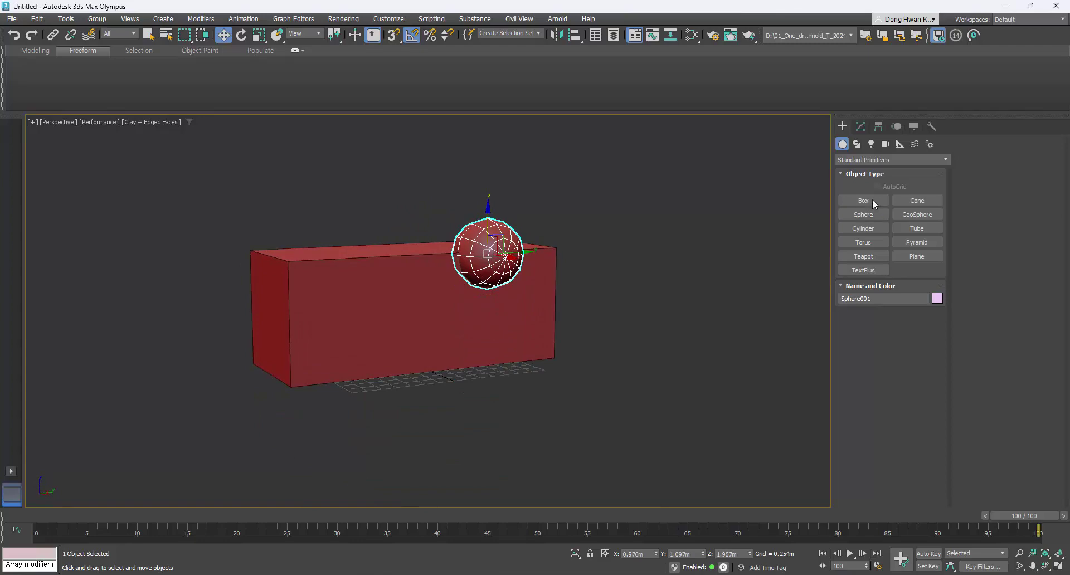
Create a small box about 1.3 m long and 0.6 m wide near the far end of the large box.
{"action": "left_click", "coordinate": [873, 202]}
{"action": "middle_click_drag", "start_coordinate": [540, 357], "coordinate": [583, 401], "text": "alt"}
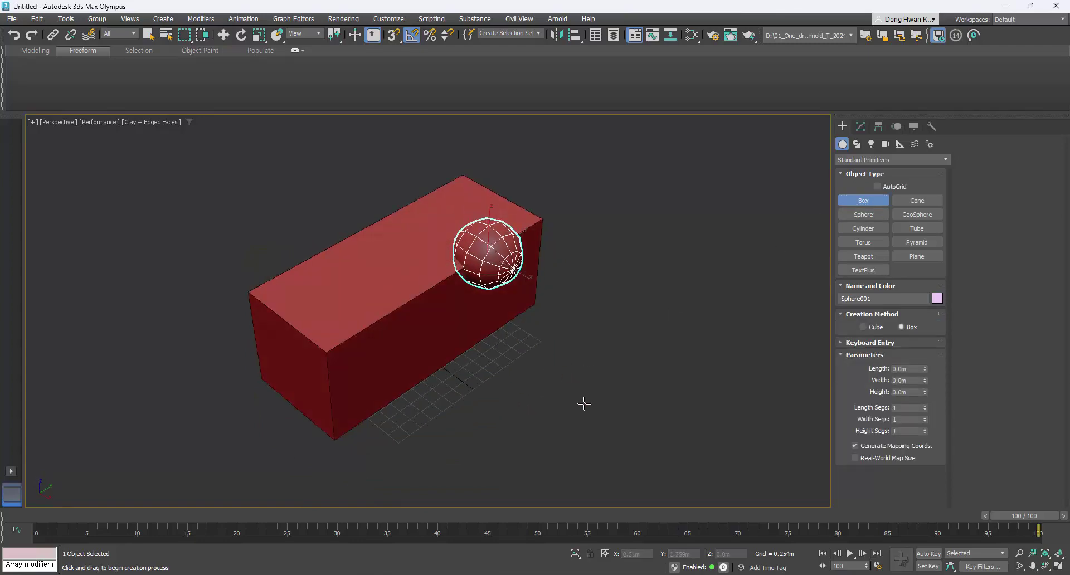
{"action": "left_click_drag", "start_coordinate": [580, 299], "coordinate": [514, 311]}
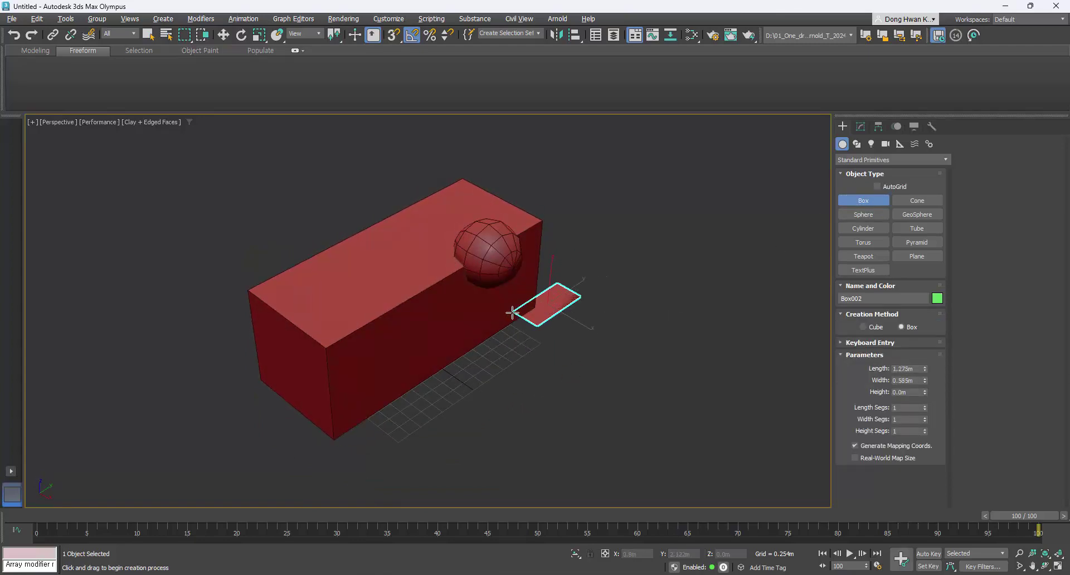
{"action": "left_click", "coordinate": [519, 283]}
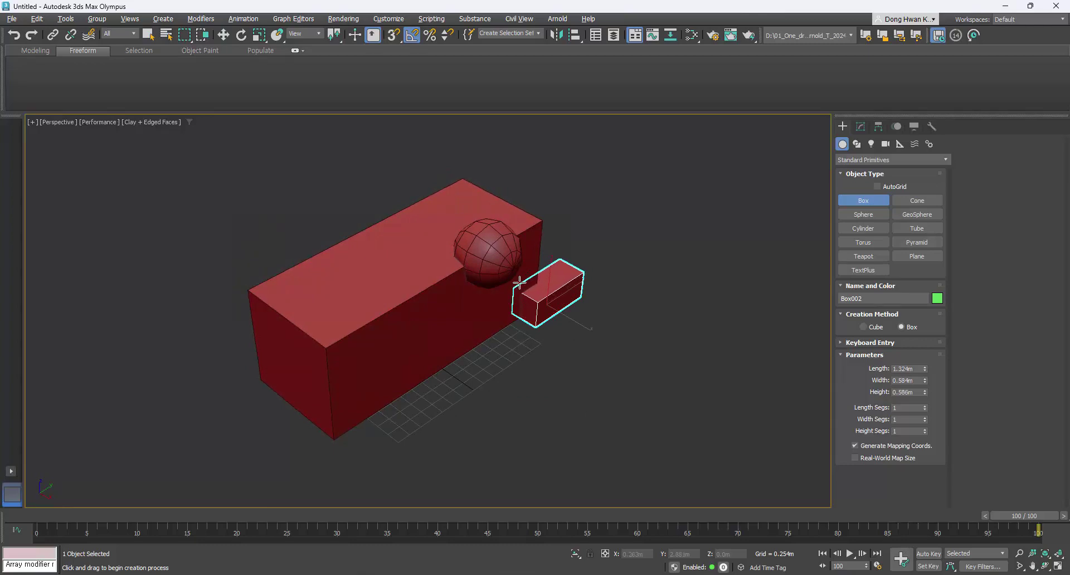
Move the small box up and sideways so it overlaps the upper part of the large box's far end.
{"action": "middle_click_drag", "start_coordinate": [605, 299], "coordinate": [571, 277], "text": "alt"}
{"action": "key", "text": "w"}
{"action": "left_click_drag", "start_coordinate": [563, 304], "coordinate": [568, 219]}
{"action": "middle_click_drag", "start_coordinate": [568, 220], "coordinate": [643, 275], "text": "alt"}
{"action": "left_click_drag", "start_coordinate": [573, 218], "coordinate": [560, 219]}
{"action": "middle_click_drag", "start_coordinate": [557, 329], "coordinate": [373, 244], "text": "alt"}
Add the sphere and the small box as Union operands to the large box's Boolean modifier.
{"action": "left_click", "coordinate": [373, 244]}
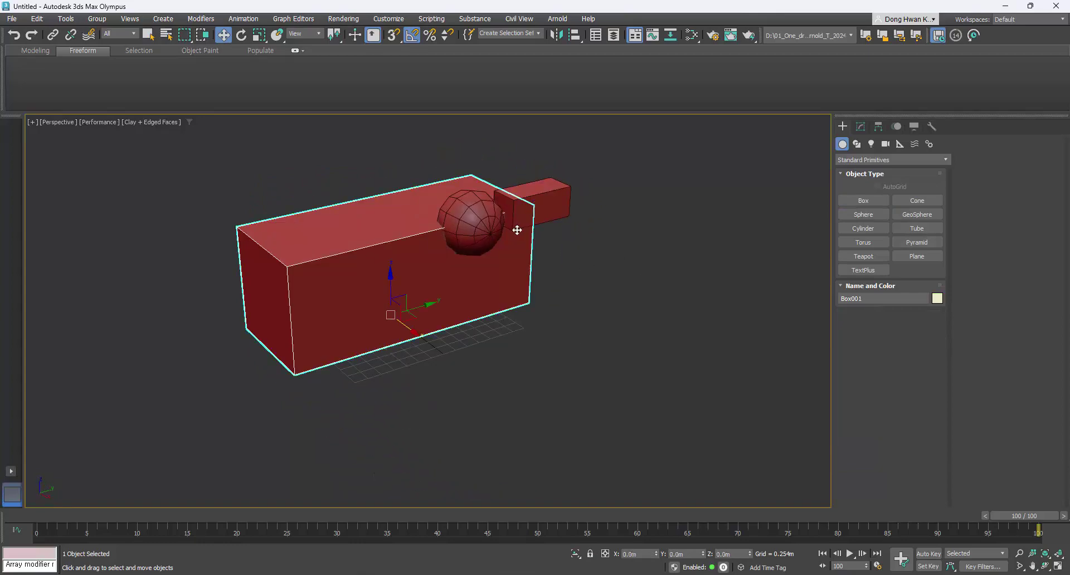
{"action": "middle_click_drag", "start_coordinate": [516, 229], "coordinate": [552, 295]}
{"action": "left_click", "coordinate": [860, 126]}
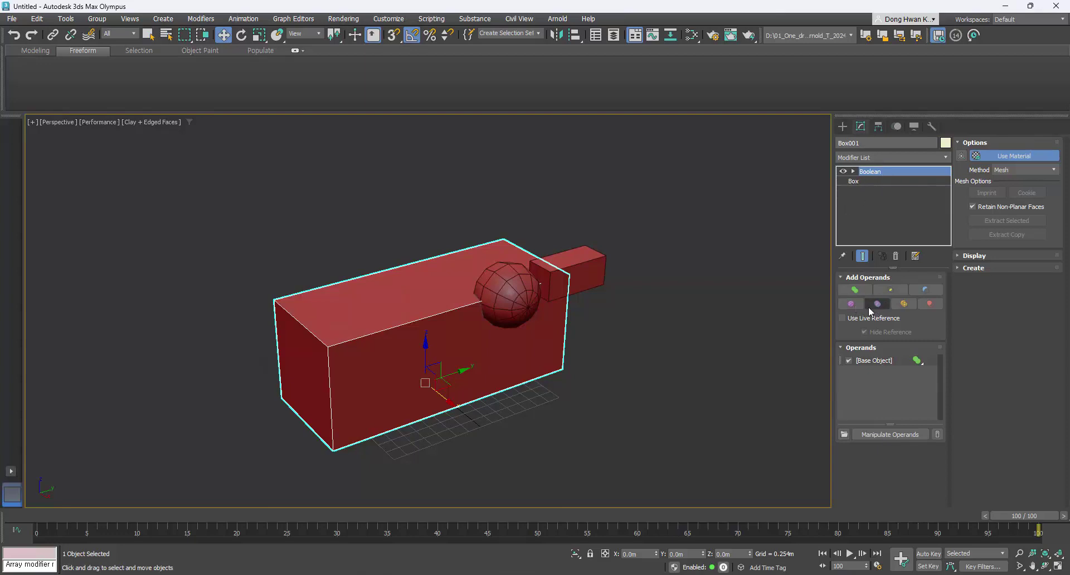
{"action": "left_click", "coordinate": [843, 292]}
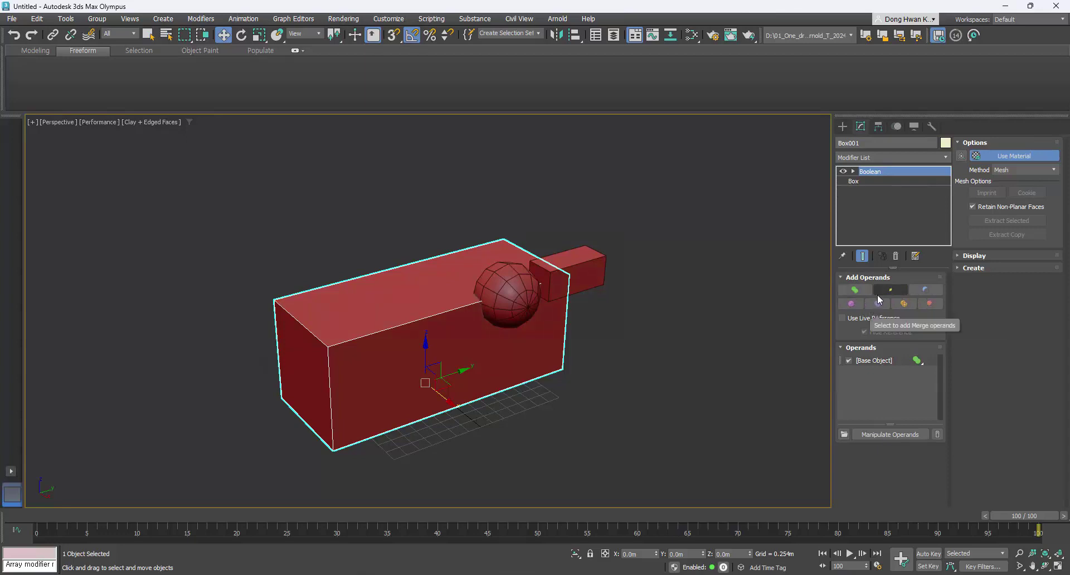
{"action": "left_click", "coordinate": [848, 292]}
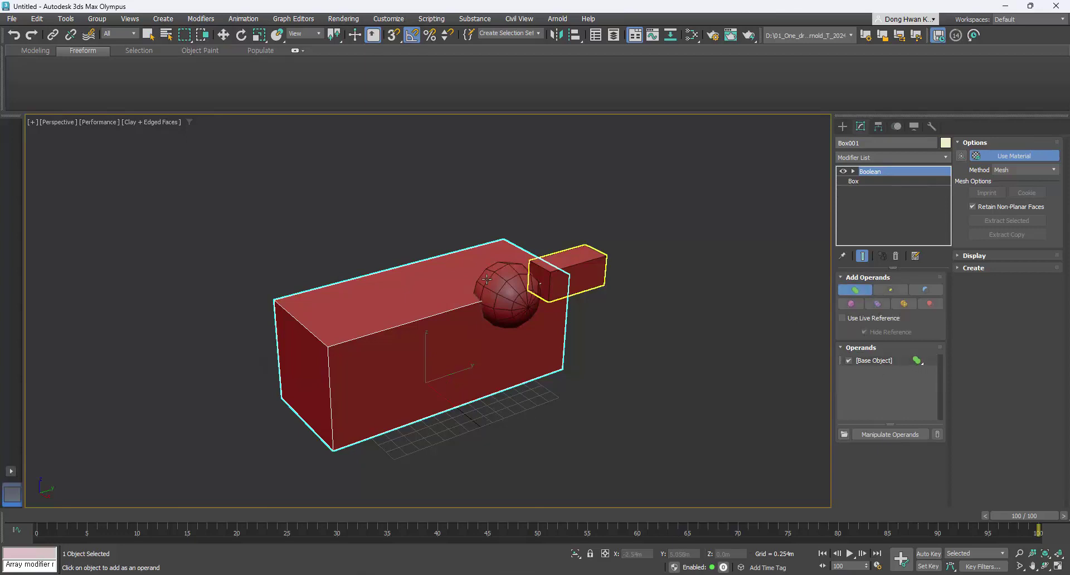
{"action": "left_click", "coordinate": [504, 292]}
{"action": "left_click", "coordinate": [577, 273]}
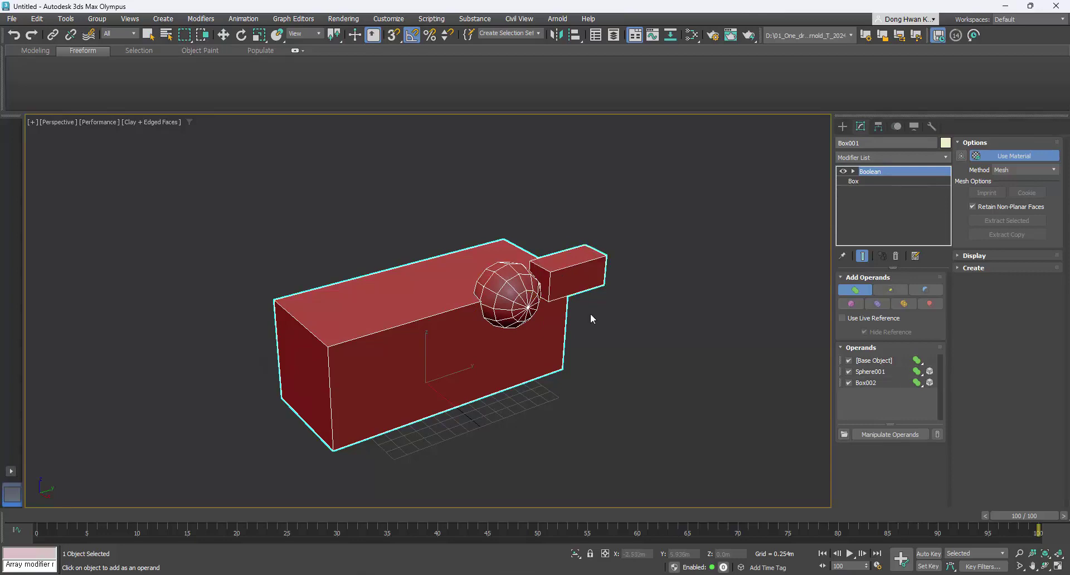
Show the model in wireframe and examine the mesh where the sphere and small box join the large box.
{"action": "mouse_move", "coordinate": [591, 319]}
{"action": "middle_mouse_down", "text": "alt"}
{"action": "mouse_move", "coordinate": [561, 327]}
{"action": "mouse_move", "coordinate": [594, 315]}
{"action": "middle_mouse_up", "text": "alt"}
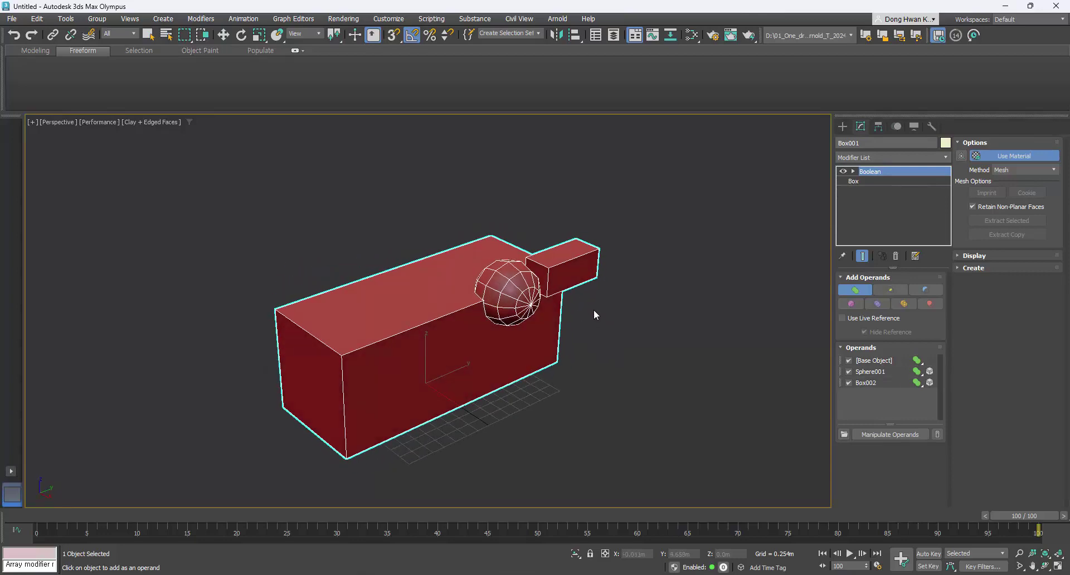
{"action": "key", "text": "F4"}
{"action": "key", "text": "F3"}
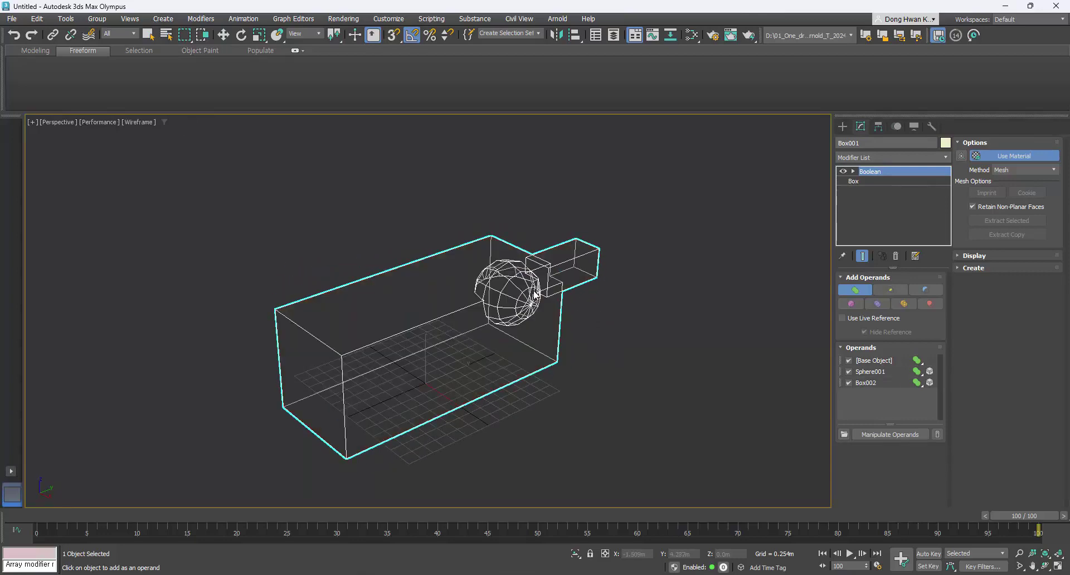
{"action": "middle_click_drag", "start_coordinate": [530, 296], "coordinate": [480, 275], "text": "alt"}
{"action": "scroll", "coordinate": [493, 288], "scroll_direction": "up", "scroll_amount": 5}
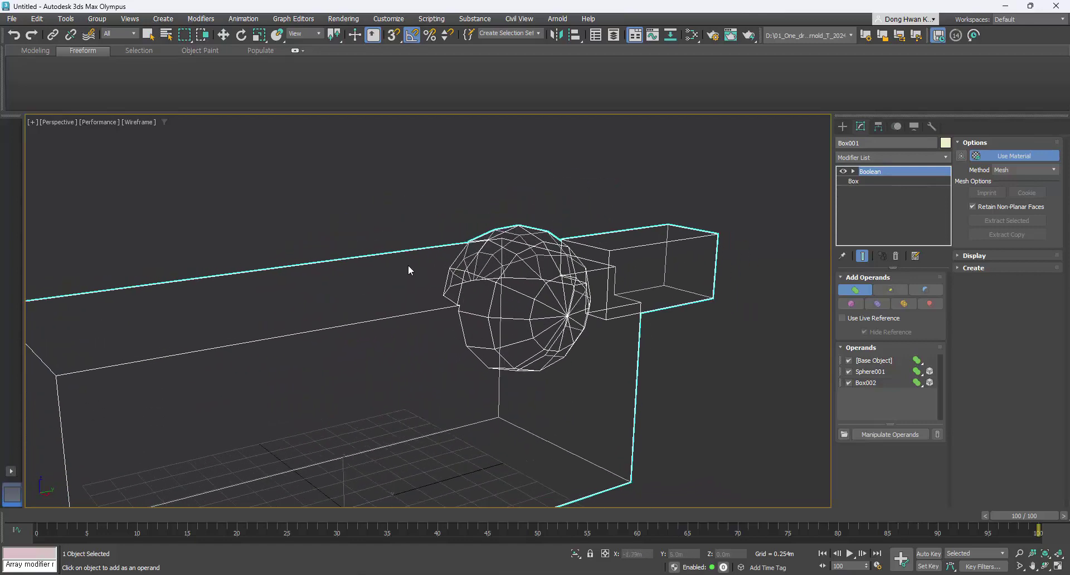
{"action": "middle_click_drag", "start_coordinate": [541, 334], "coordinate": [555, 334], "text": "alt"}
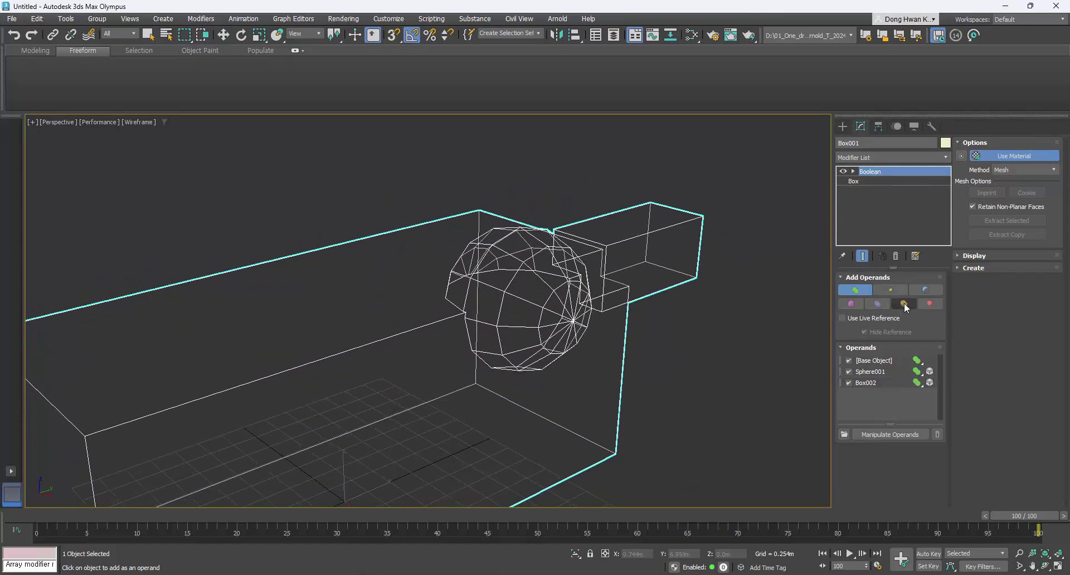
Change the sphere operand's Boolean operation to Attach and check the resulting mesh.
{"action": "left_click", "coordinate": [921, 374]}
{"action": "left_click", "coordinate": [938, 448]}
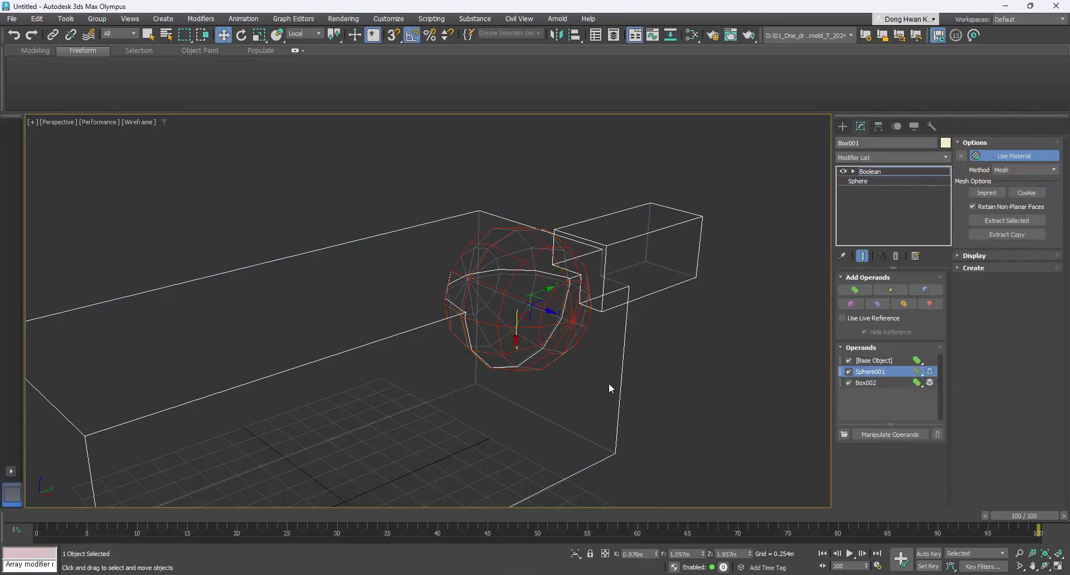
{"action": "middle_click_drag", "start_coordinate": [609, 383], "coordinate": [673, 346], "text": "alt"}
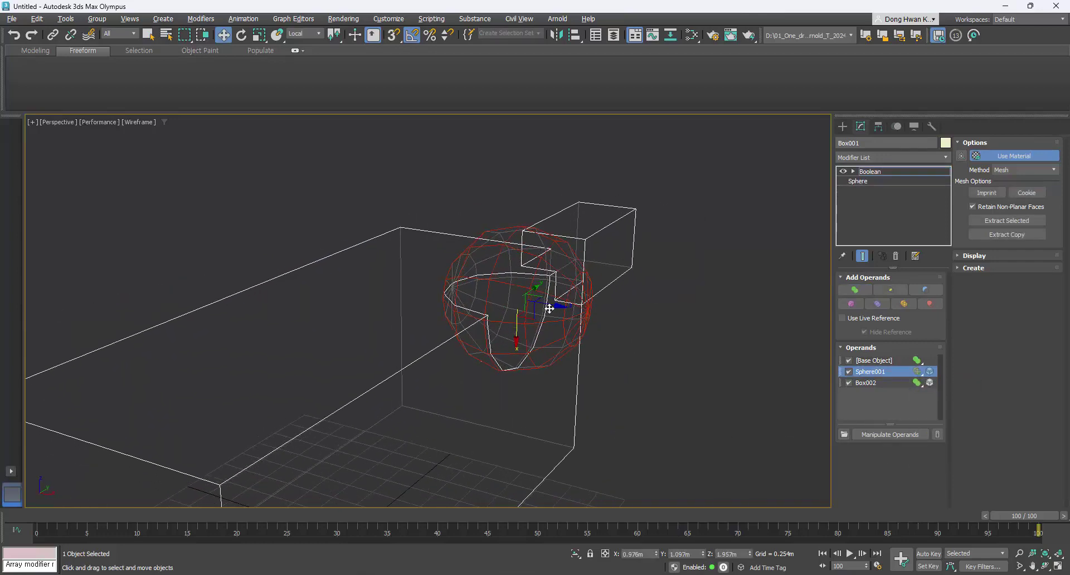
{"action": "left_click", "coordinate": [673, 346]}
{"action": "left_click", "coordinate": [526, 322]}
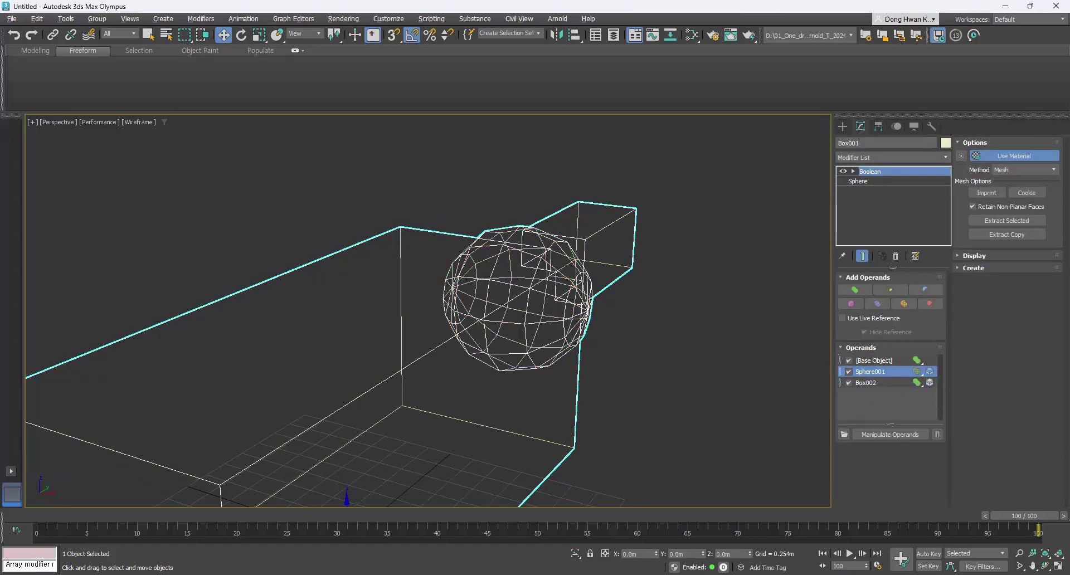
Reorder the Boolean operands so Sphere001 comes after Box002, and set the sphere's operation to Union.
{"action": "left_click_drag", "start_coordinate": [870, 371], "coordinate": [872, 393]}
{"action": "middle_click_drag", "start_coordinate": [599, 327], "coordinate": [457, 312], "text": "alt"}
{"action": "left_click", "coordinate": [918, 383]}
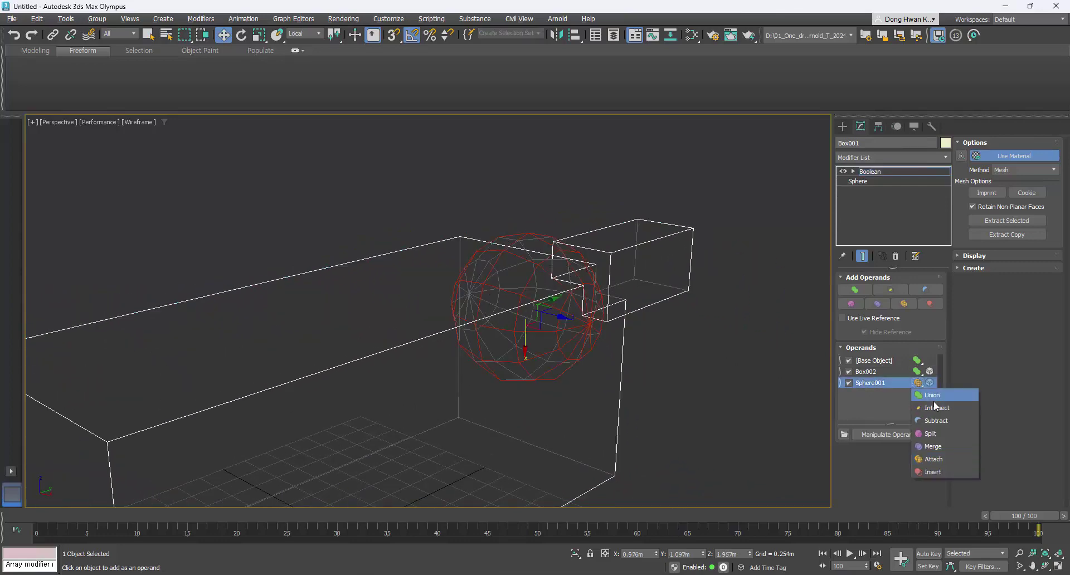
{"action": "left_click", "coordinate": [930, 396]}
{"action": "middle_click_drag", "start_coordinate": [647, 334], "coordinate": [683, 345], "text": "alt"}
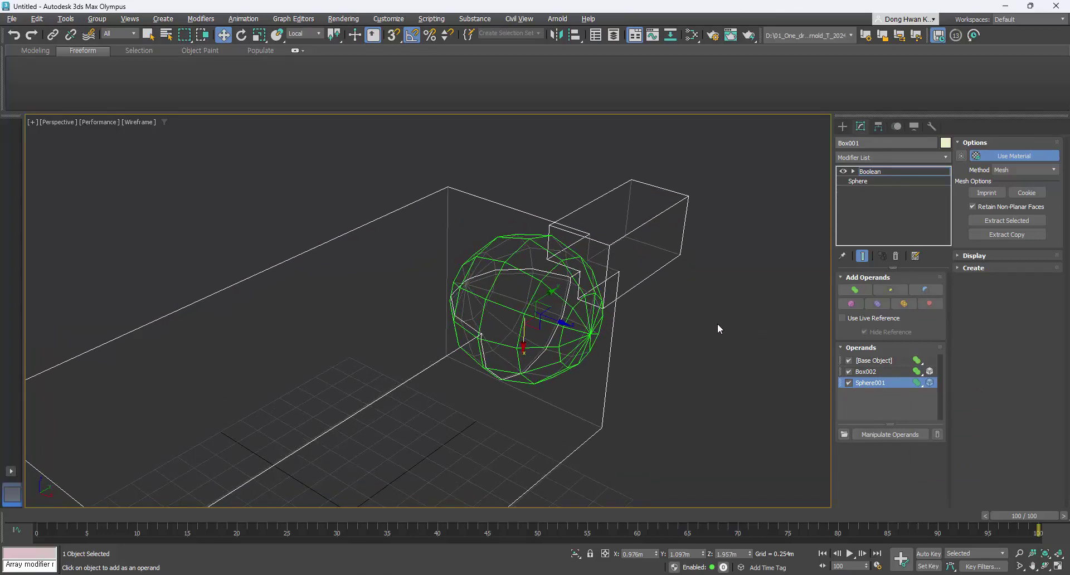
{"action": "left_click", "coordinate": [888, 392]}
{"action": "middle_click_drag", "start_coordinate": [545, 306], "coordinate": [810, 234], "text": "alt"}
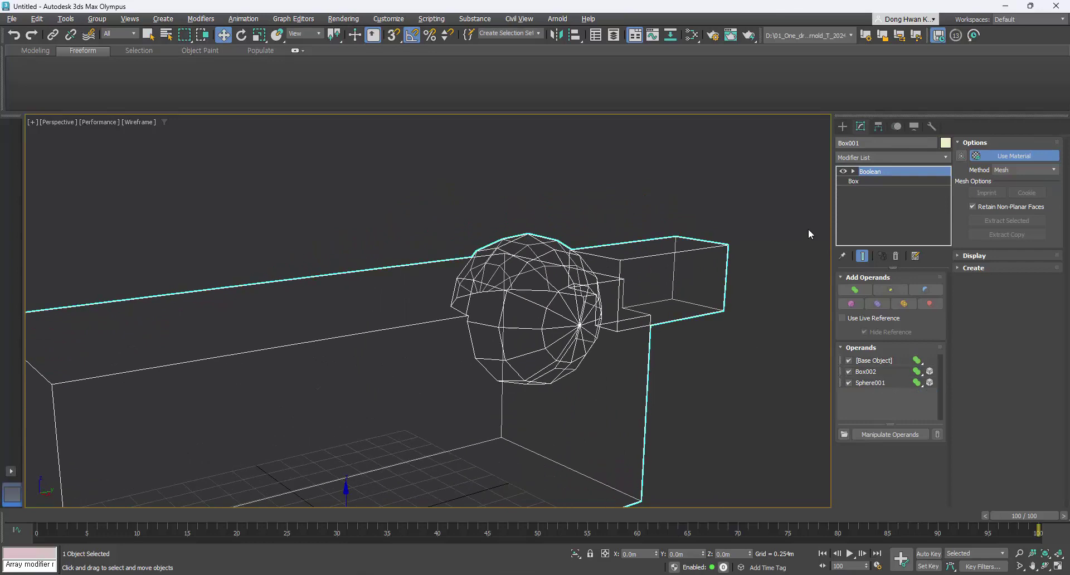
Return the viewport to shaded display with edges and show the whole Boolean object.
{"action": "left_click", "coordinate": [1010, 171]}
{"action": "left_click", "coordinate": [998, 172]}
{"action": "left_click", "coordinate": [734, 405]}
{"action": "key", "text": "F3"}
{"action": "middle_click_drag", "start_coordinate": [643, 359], "coordinate": [607, 299]}
{"action": "left_click", "coordinate": [459, 215]}
{"action": "middle_click_drag", "start_coordinate": [484, 222], "coordinate": [544, 347]}
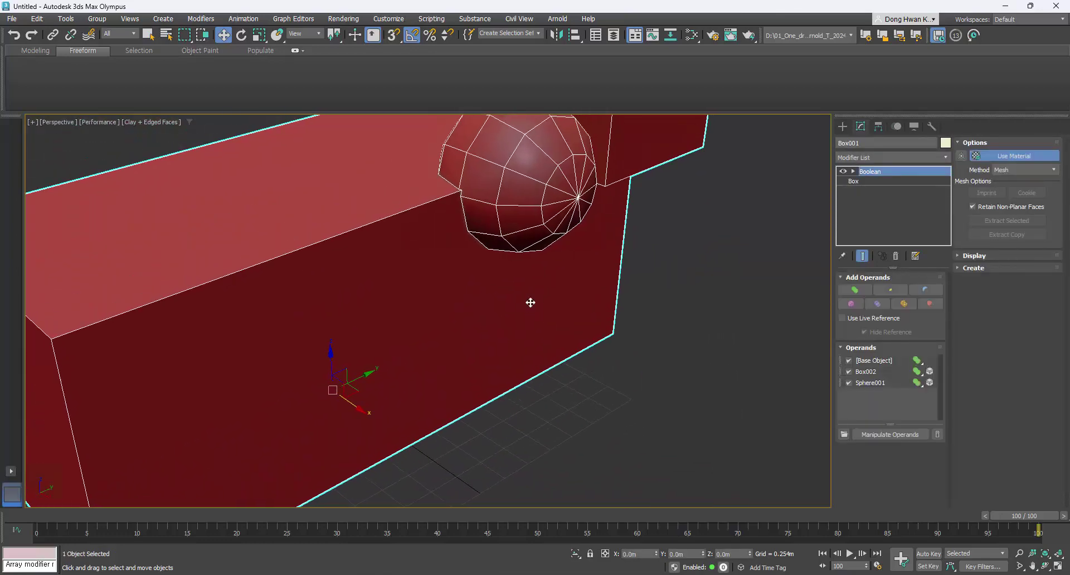
{"action": "scroll", "coordinate": [531, 303], "scroll_direction": "down", "scroll_amount": 5}
{"action": "middle_click_drag", "start_coordinate": [549, 305], "coordinate": [701, 295], "text": "alt"}
Set the Boolean method to OpenVDB and increase the voxel size to about 0.267 m.
{"action": "left_click", "coordinate": [1028, 170]}
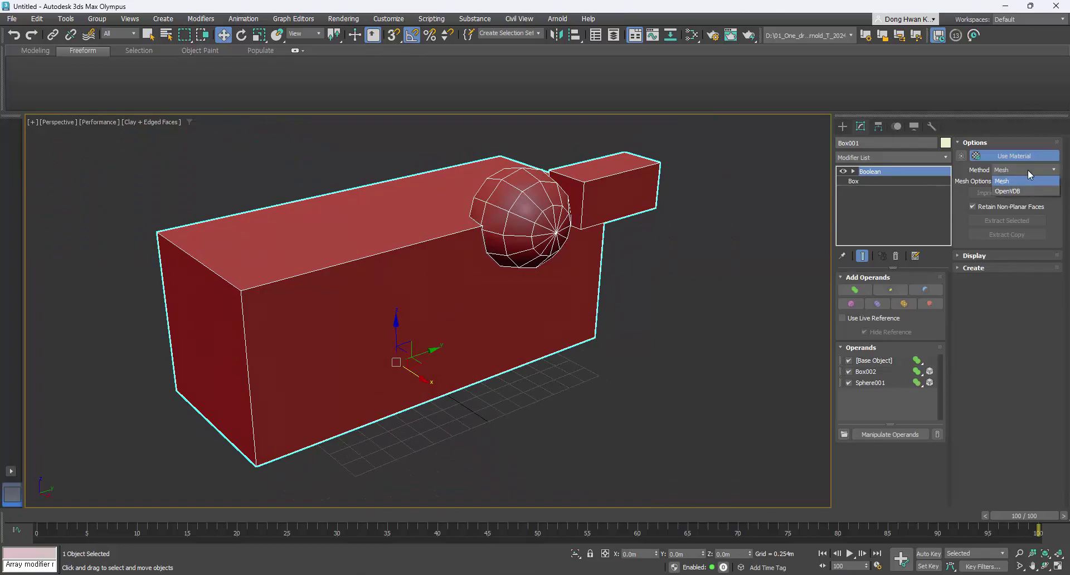
{"action": "left_click", "coordinate": [1021, 191]}
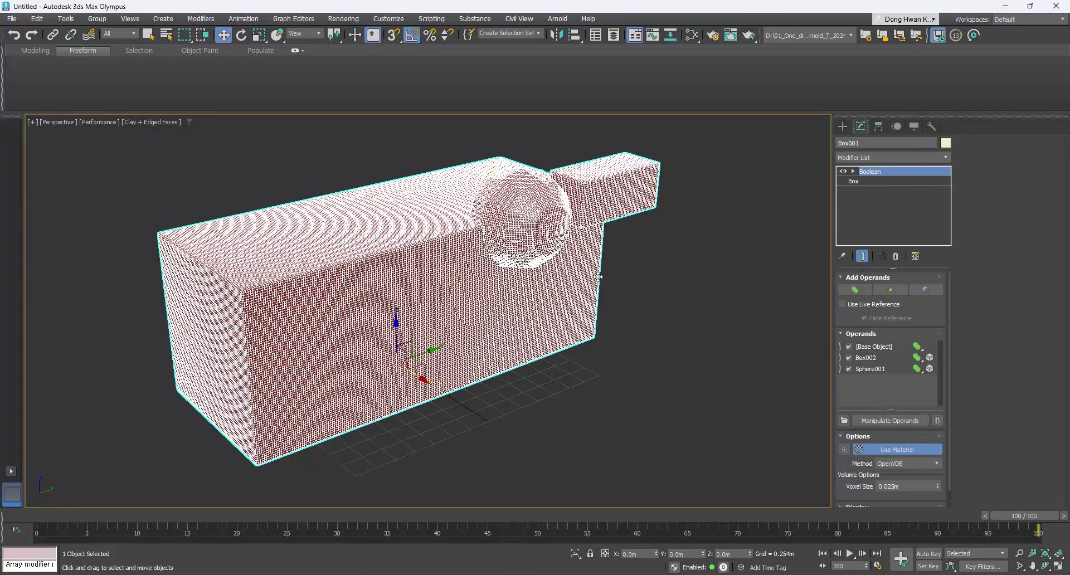
{"action": "middle_click_drag", "start_coordinate": [598, 276], "coordinate": [470, 246], "text": "alt"}
{"action": "scroll", "coordinate": [466, 289], "scroll_direction": "up", "scroll_amount": 6}
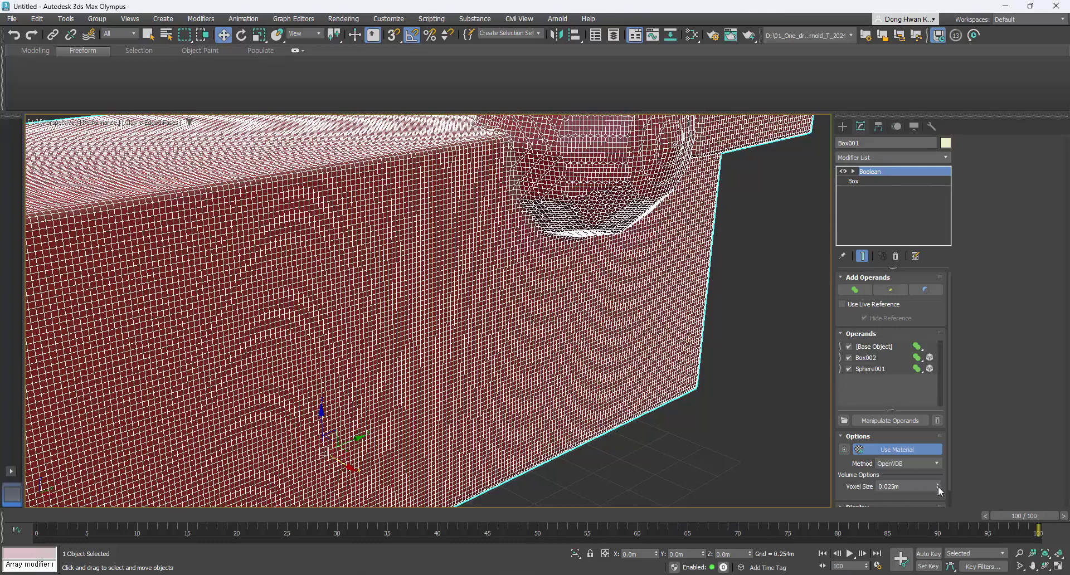
{"action": "left_click_drag", "start_coordinate": [938, 486], "coordinate": [933, 430]}
{"action": "scroll", "coordinate": [551, 351], "scroll_direction": "down", "scroll_amount": 5}
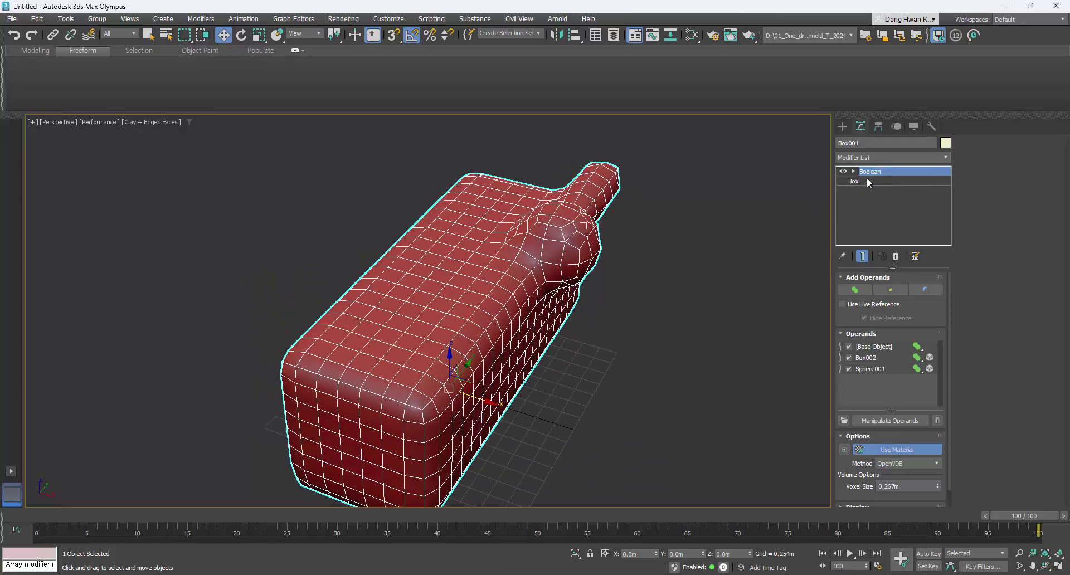
Stretch the Sphere001 operand to about 190% along its local Y axis and reposition it further back and slightly lower on the box.
{"action": "left_click", "coordinate": [868, 358]}
{"action": "middle_click_drag", "start_coordinate": [725, 335], "coordinate": [545, 281], "text": "alt"}
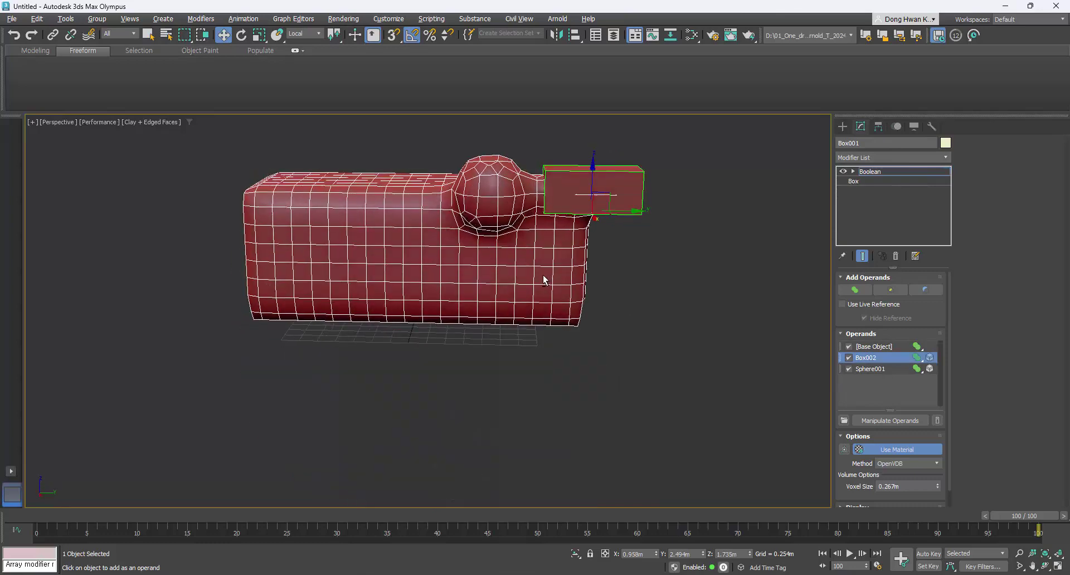
{"action": "left_click", "coordinate": [867, 369]}
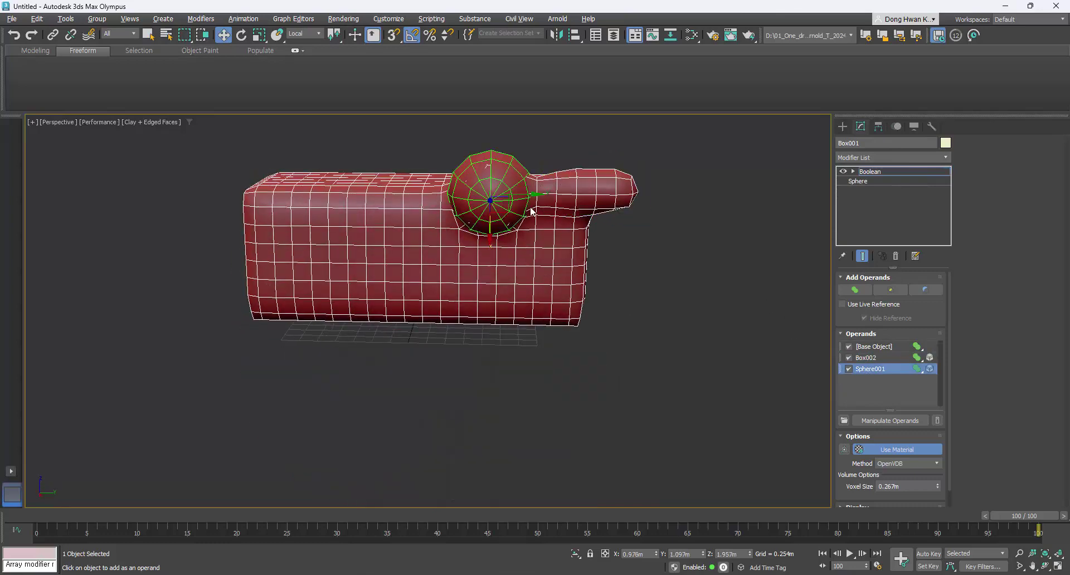
{"action": "left_click_drag", "start_coordinate": [532, 196], "coordinate": [564, 199]}
{"action": "left_click", "coordinate": [259, 36]}
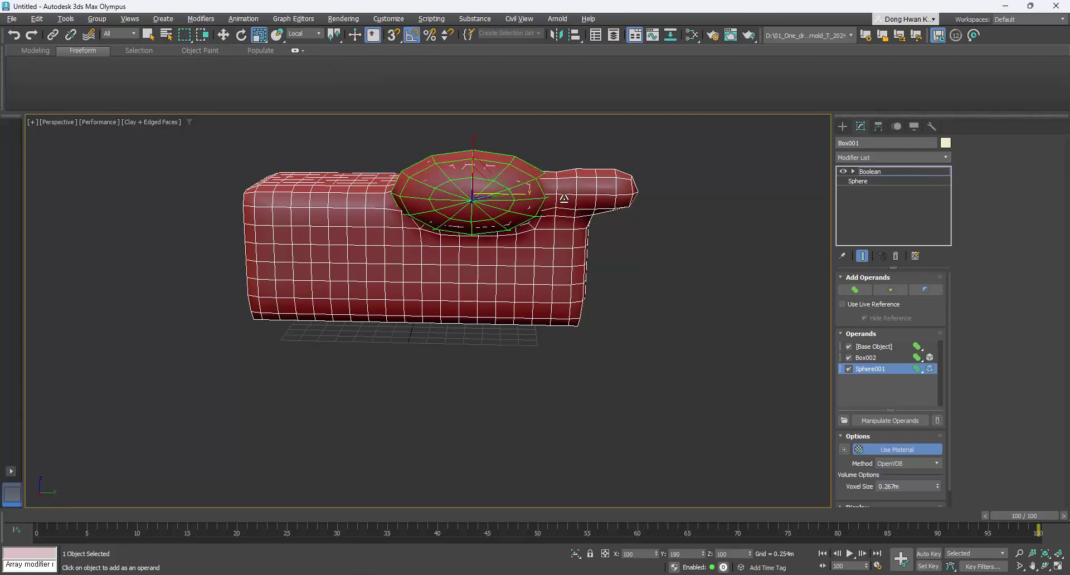
{"action": "key", "text": "w"}
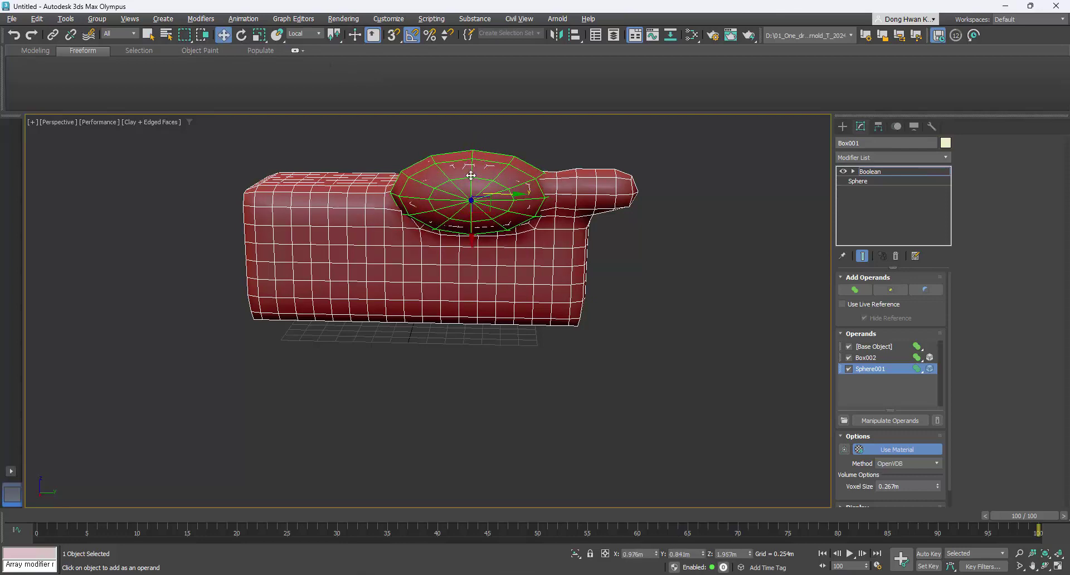
{"action": "left_click_drag", "start_coordinate": [472, 225], "coordinate": [473, 235]}
{"action": "middle_click_drag", "start_coordinate": [535, 240], "coordinate": [590, 201], "text": "alt"}
Rotate the Box002 operand so it tilts upward, and shift it so its inner end meets the stretched sphere.
{"action": "left_click", "coordinate": [866, 358]}
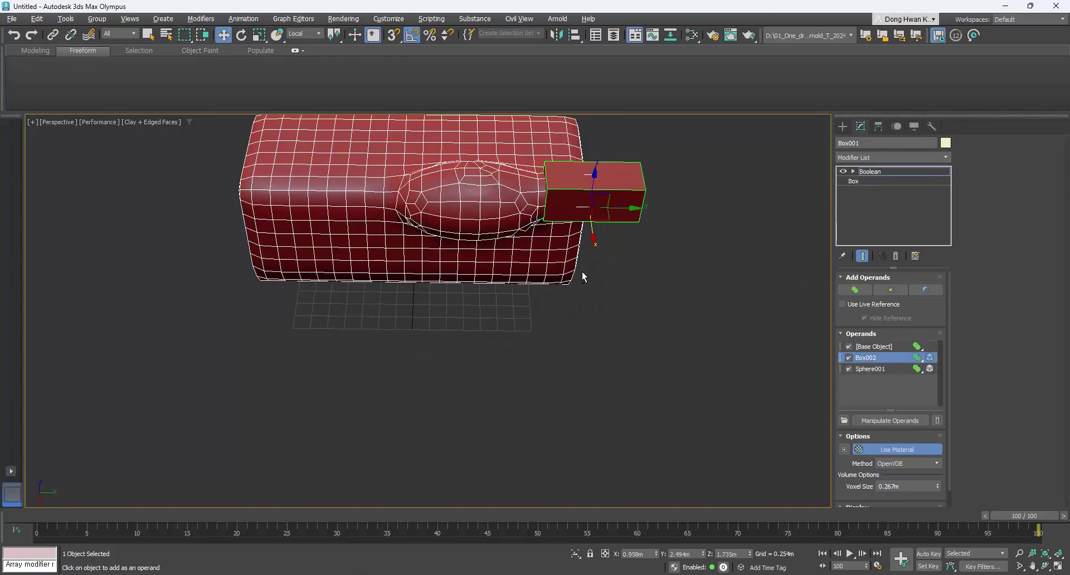
{"action": "middle_click_drag", "start_coordinate": [582, 272], "coordinate": [528, 222], "text": "alt"}
{"action": "key", "text": "e"}
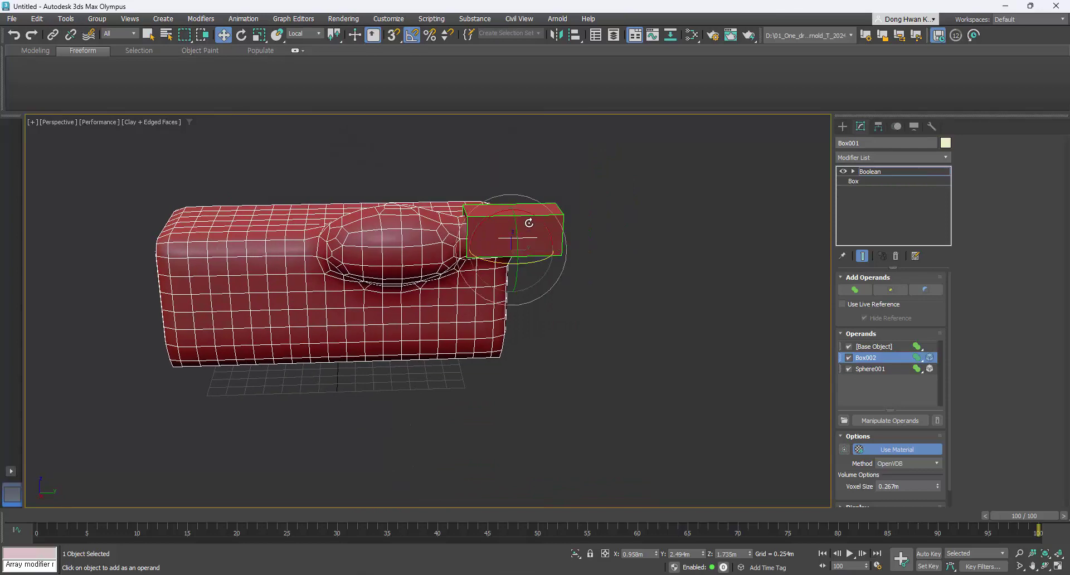
{"action": "left_click_drag", "start_coordinate": [542, 217], "coordinate": [498, 212]}
{"action": "key", "text": "w"}
{"action": "middle_click_drag", "start_coordinate": [552, 233], "coordinate": [545, 229], "text": "alt"}
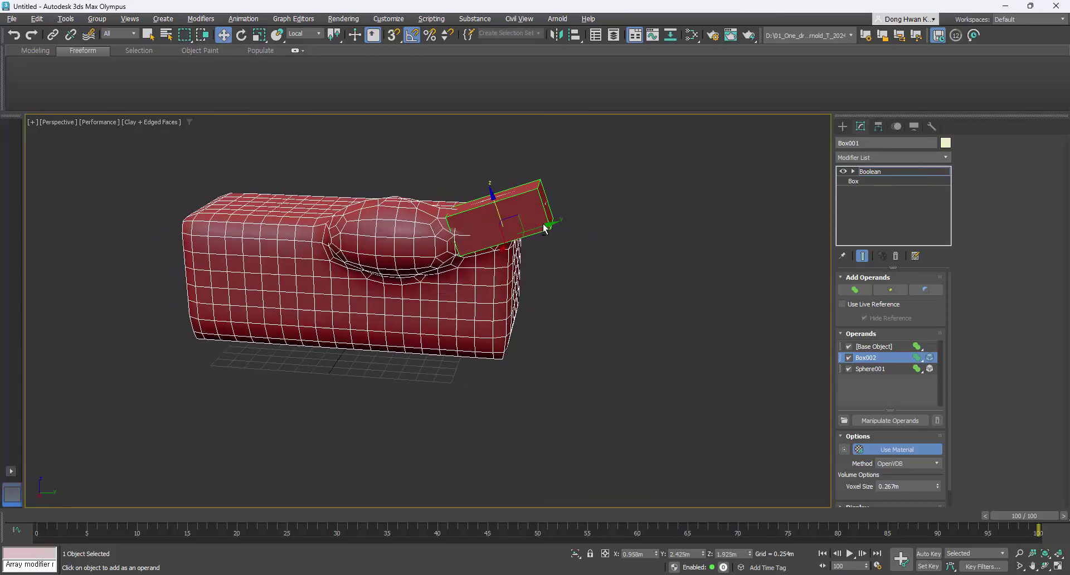
Clone the Box002 operand twice outward along its length, scaling each copy smaller to form a tapering horn.
{"action": "mouse_move", "coordinate": [559, 222]}
{"action": "left_mouse_down"}
{"action": "mouse_move", "coordinate": [619, 209]}
{"action": "mouse_move", "coordinate": [577, 222]}
{"action": "mouse_move", "coordinate": [660, 181]}
{"action": "mouse_move", "coordinate": [566, 210]}
{"action": "left_mouse_up"}
{"action": "left_click", "coordinate": [264, 36]}
{"action": "key", "text": "w"}
{"action": "left_click", "coordinate": [261, 37]}
{"action": "key", "text": "w"}
{"action": "middle_click_drag", "start_coordinate": [566, 210], "coordinate": [542, 185], "text": "alt"}
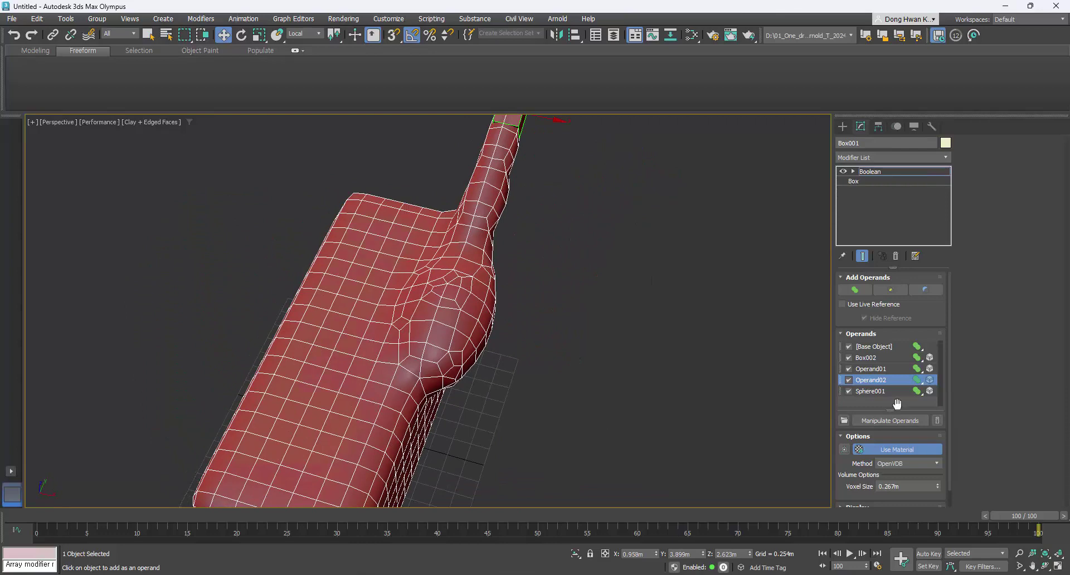
Select the Box002, Operand01 and Operand02 operands together and rotate them to angle the whole horn.
{"action": "left_click", "coordinate": [866, 358]}
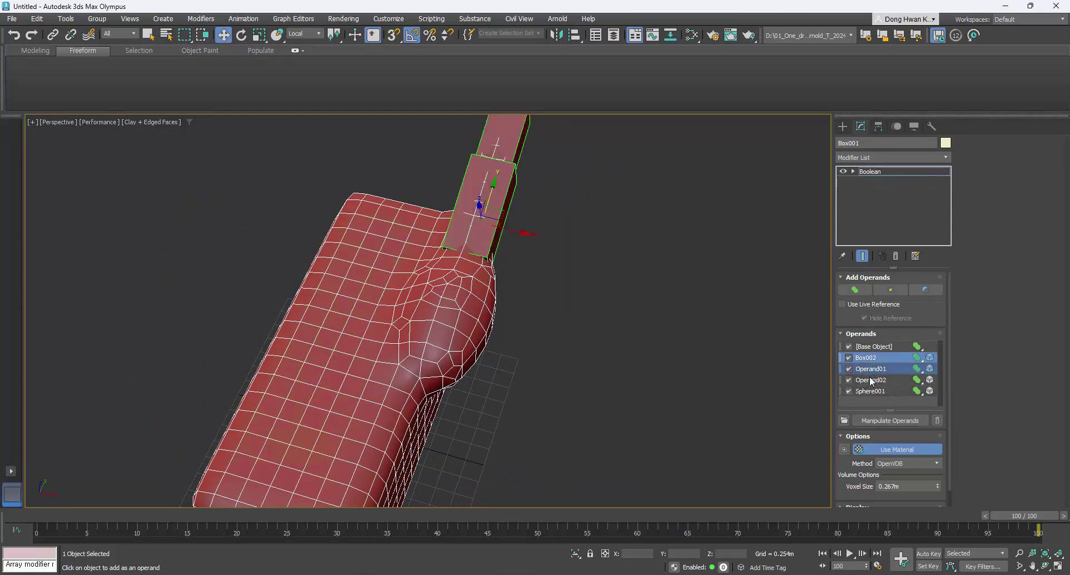
{"action": "left_click", "coordinate": [870, 380], "text": "shift"}
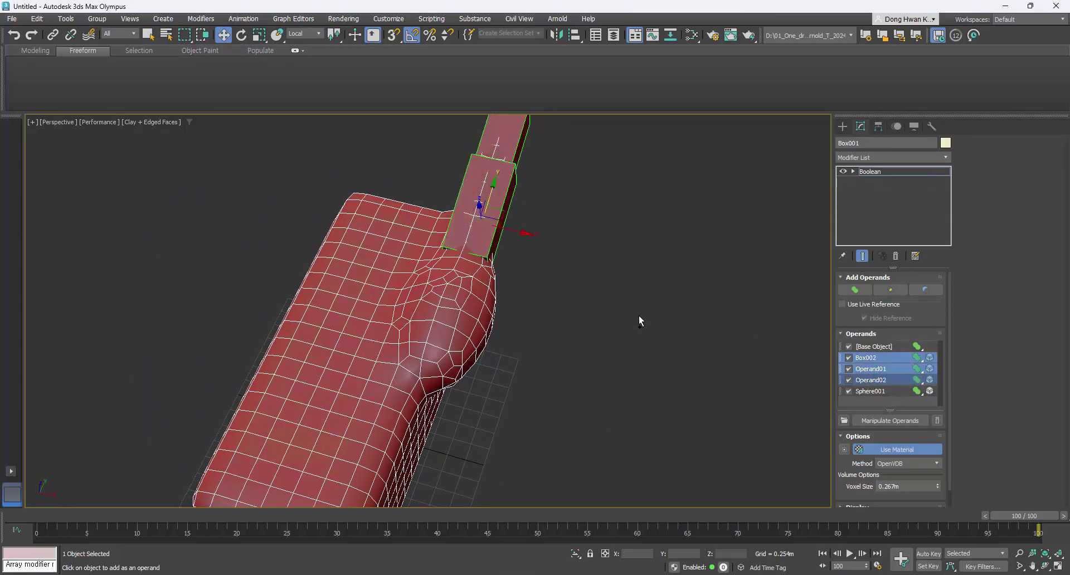
{"action": "left_click", "coordinate": [241, 35]}
{"action": "mouse_move", "coordinate": [506, 249]}
{"action": "left_mouse_down"}
{"action": "mouse_move", "coordinate": [497, 248]}
{"action": "mouse_move", "coordinate": [505, 238]}
{"action": "left_mouse_up"}
{"action": "key", "text": "w"}
{"action": "middle_click_drag", "start_coordinate": [507, 238], "coordinate": [535, 301], "text": "alt"}
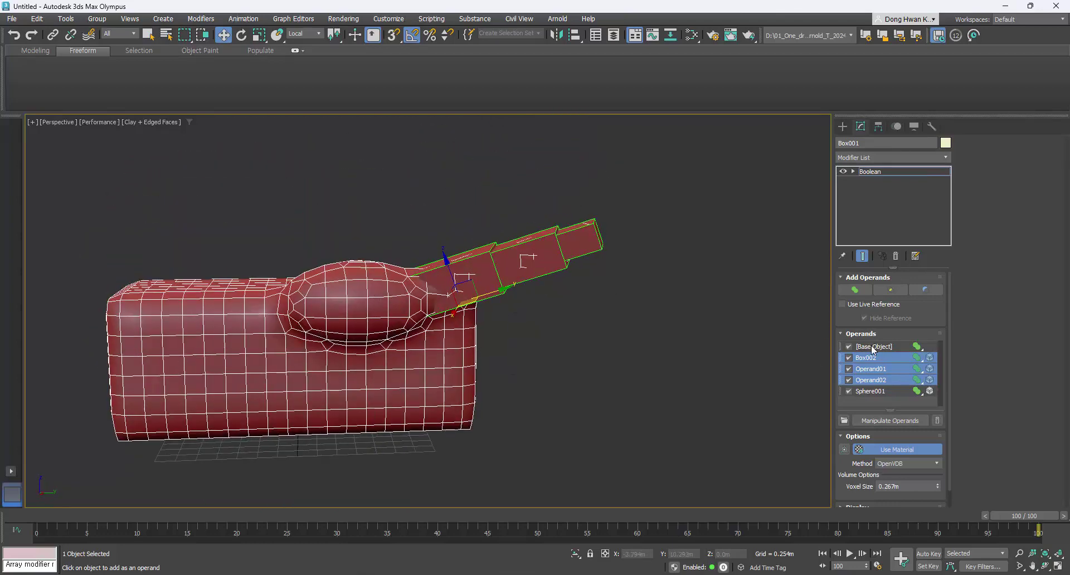
{"action": "left_click", "coordinate": [774, 321]}
{"action": "middle_click_drag", "start_coordinate": [614, 313], "coordinate": [409, 326], "text": "alt"}
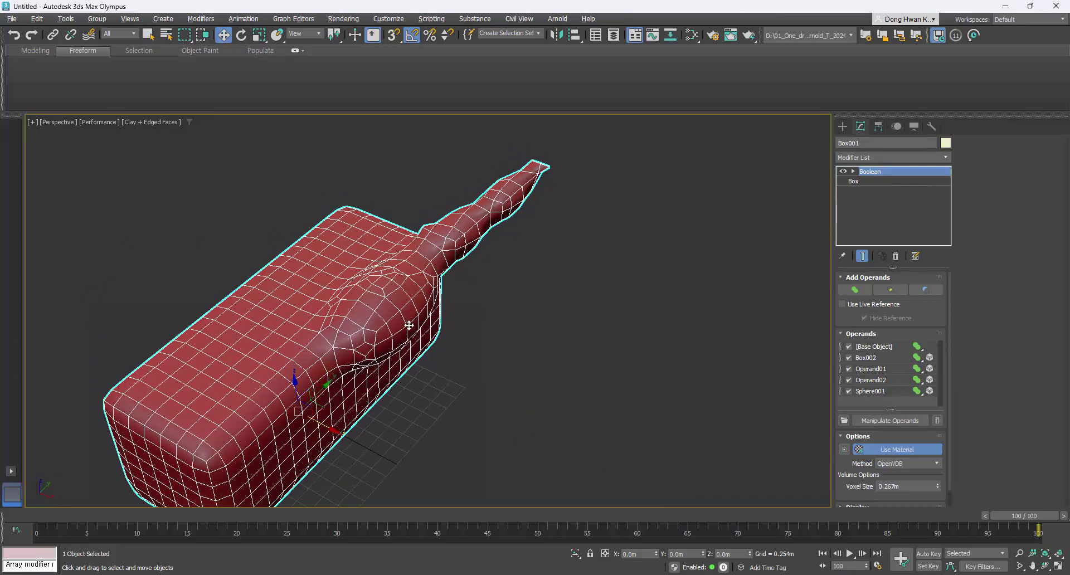
Add a Symmetry modifier above the Boolean to mirror the bulge and horn across the X axis.
{"action": "left_click", "coordinate": [884, 158]}
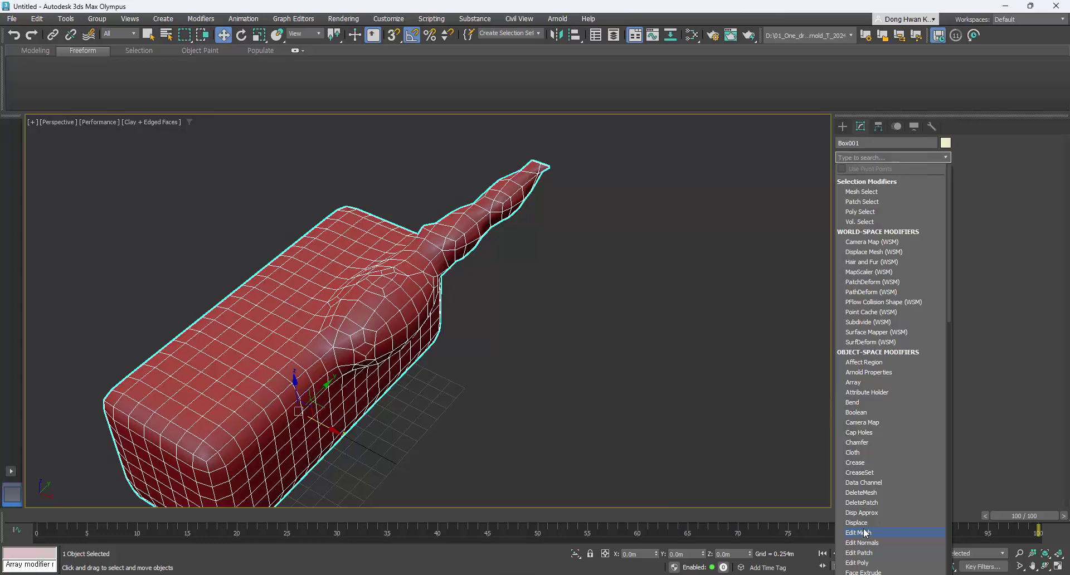
{"action": "type", "text": "sy"}
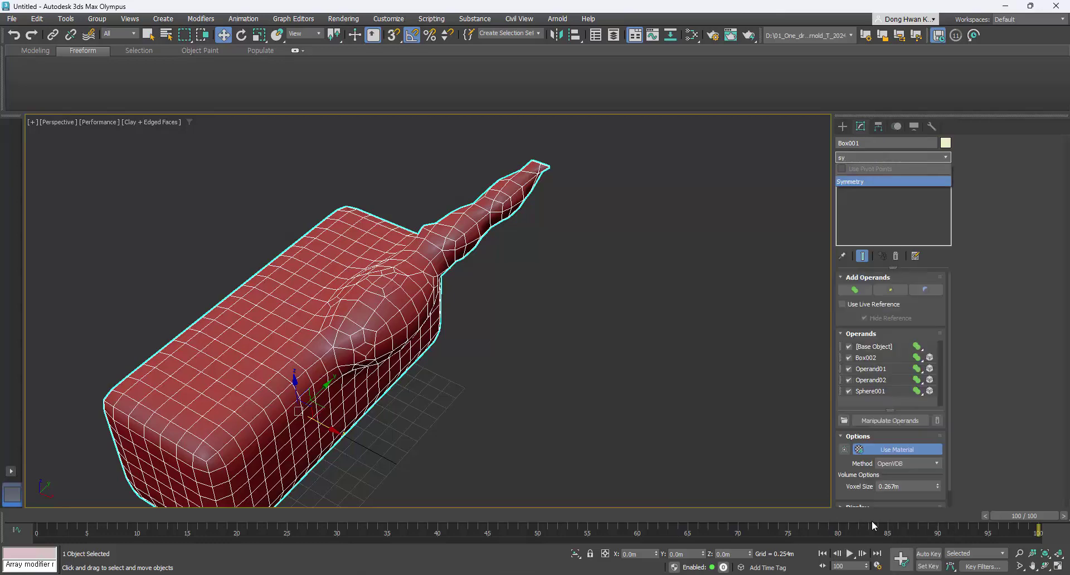
{"action": "key", "text": "Return"}
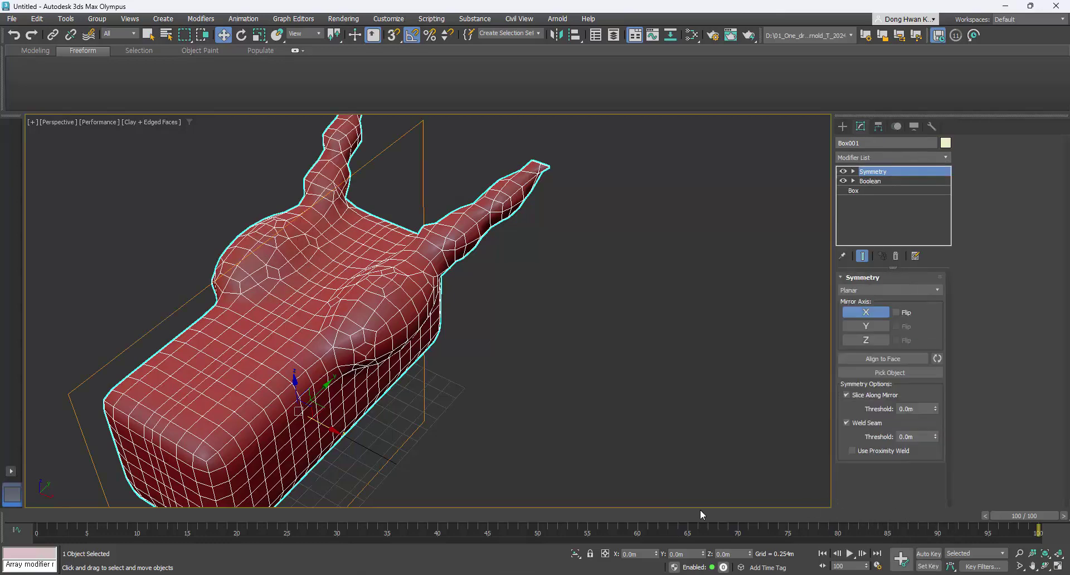
{"action": "mouse_move", "coordinate": [470, 339]}
{"action": "middle_mouse_down", "text": "alt"}
{"action": "mouse_move", "coordinate": [483, 330]}
{"action": "mouse_move", "coordinate": [458, 338]}
{"action": "middle_mouse_up", "text": "alt"}
In the Boolean modifier, move the Sphere001 operand inward to X 0.9 m and down to about Z 1.816 m.
{"action": "left_click", "coordinate": [872, 182]}
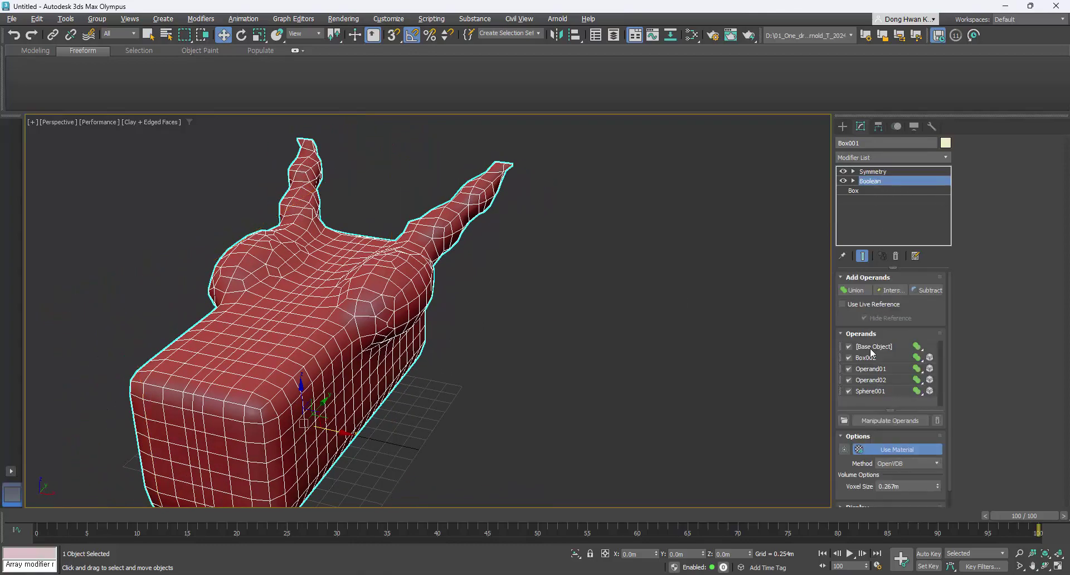
{"action": "left_click", "coordinate": [872, 392]}
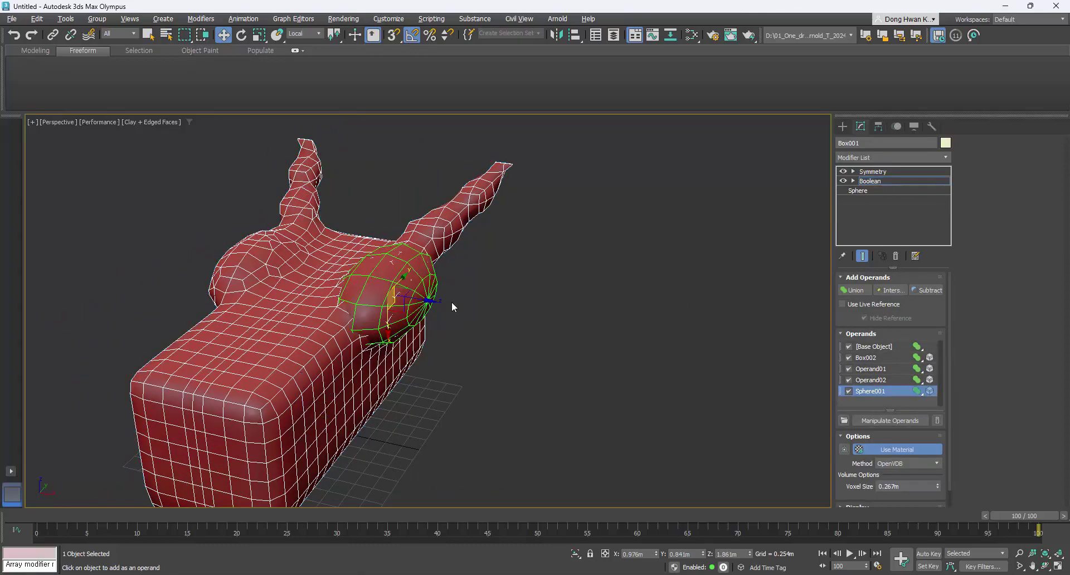
{"action": "left_click_drag", "start_coordinate": [419, 299], "coordinate": [416, 299]}
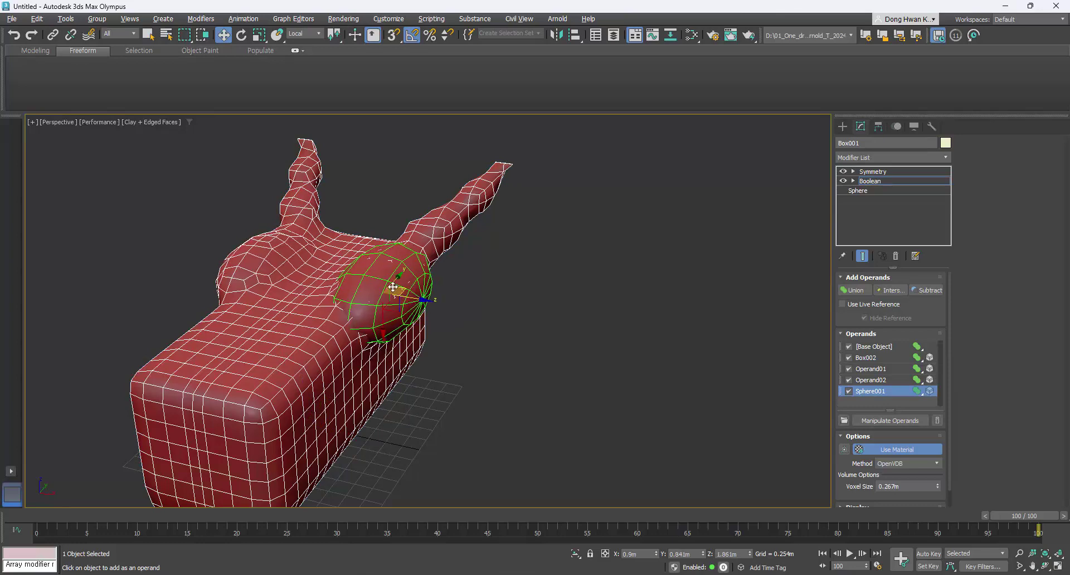
{"action": "left_click_drag", "start_coordinate": [384, 330], "coordinate": [443, 340]}
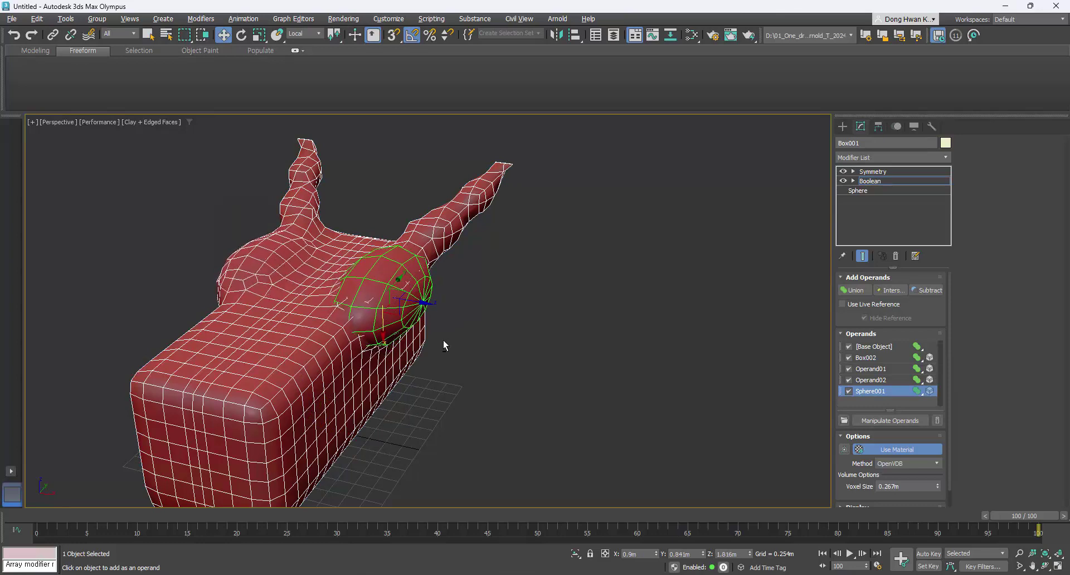
{"action": "middle_click_drag", "start_coordinate": [444, 340], "coordinate": [491, 276], "text": "alt"}
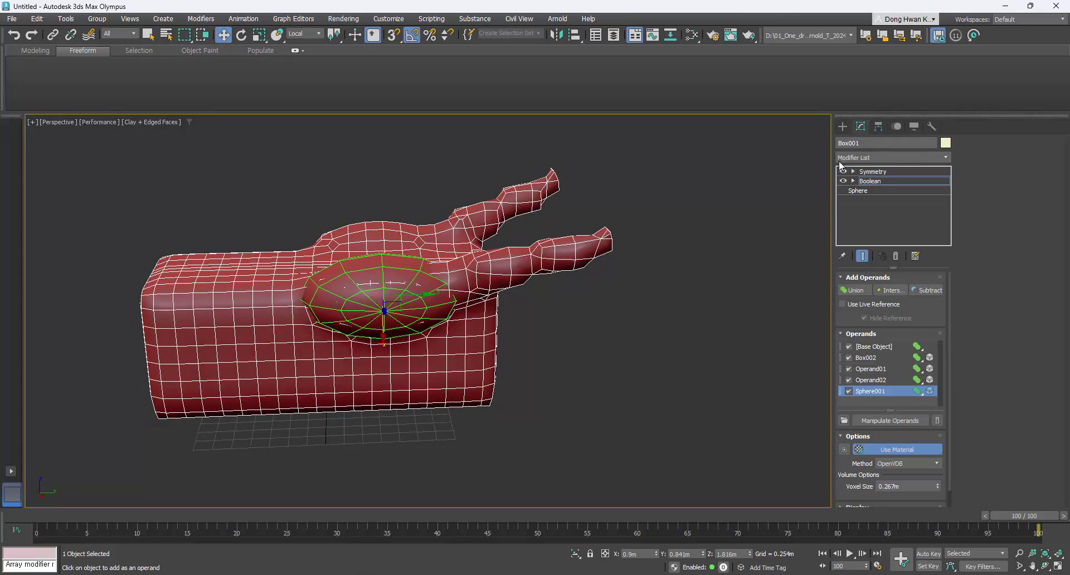
Add an Edit Poly modifier and place it between the Boolean and Symmetry modifiers in the stack.
{"action": "left_click", "coordinate": [873, 172]}
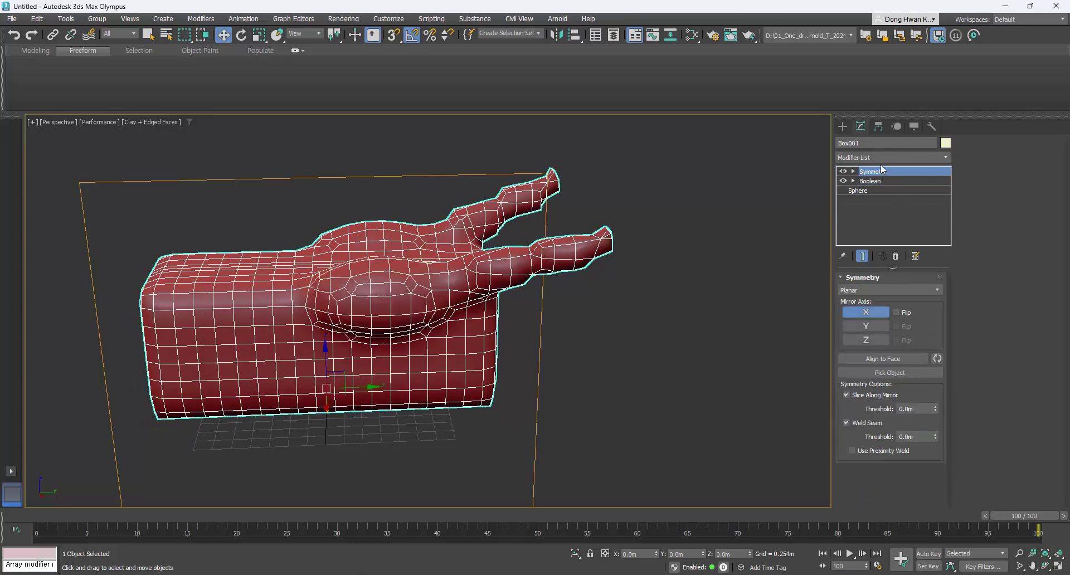
{"action": "left_click", "coordinate": [892, 157]}
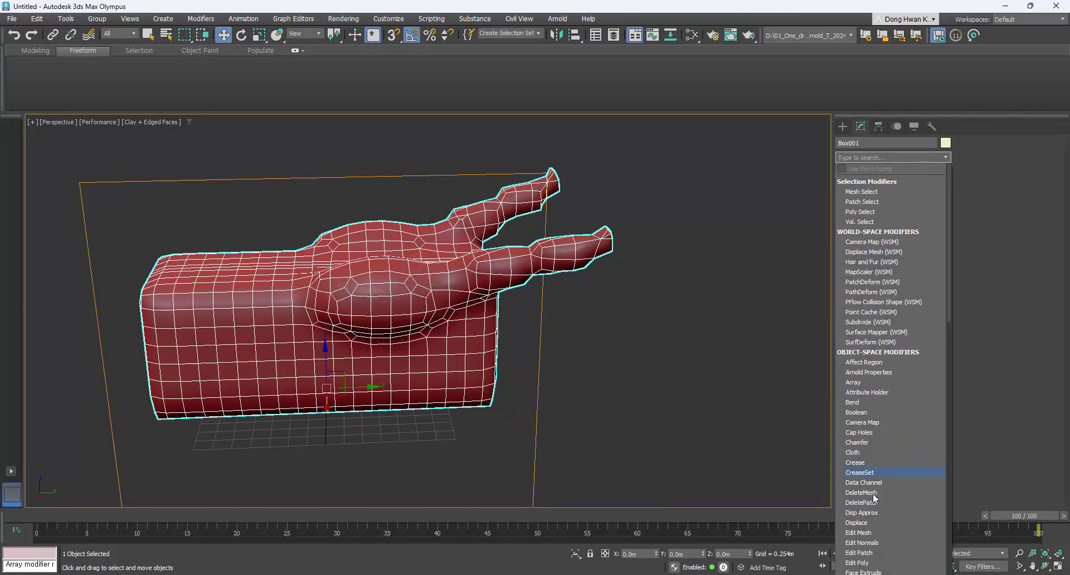
{"action": "left_click", "coordinate": [861, 563]}
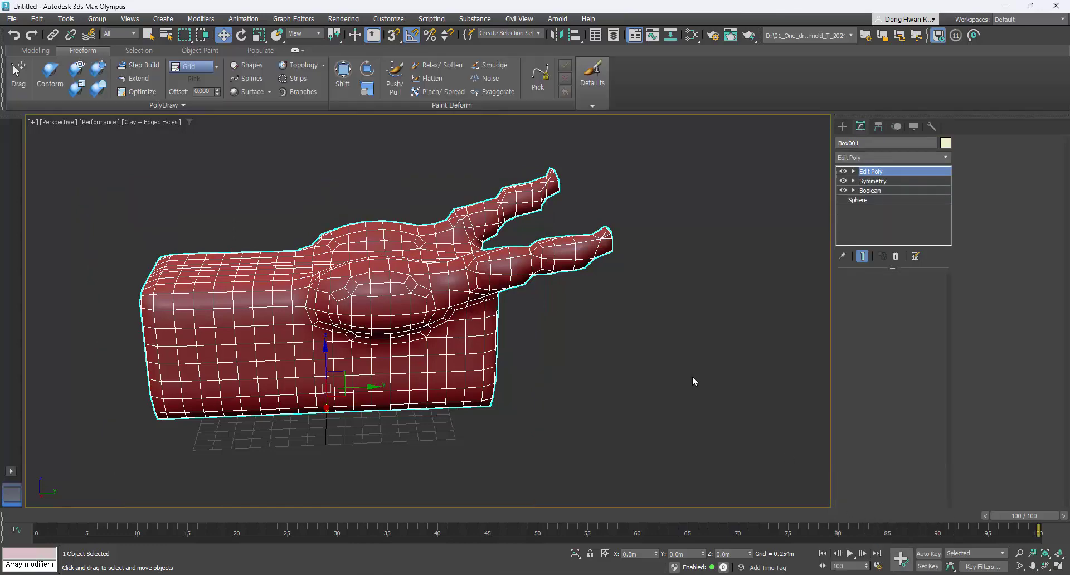
{"action": "middle_click_drag", "start_coordinate": [579, 286], "coordinate": [620, 264], "text": "alt"}
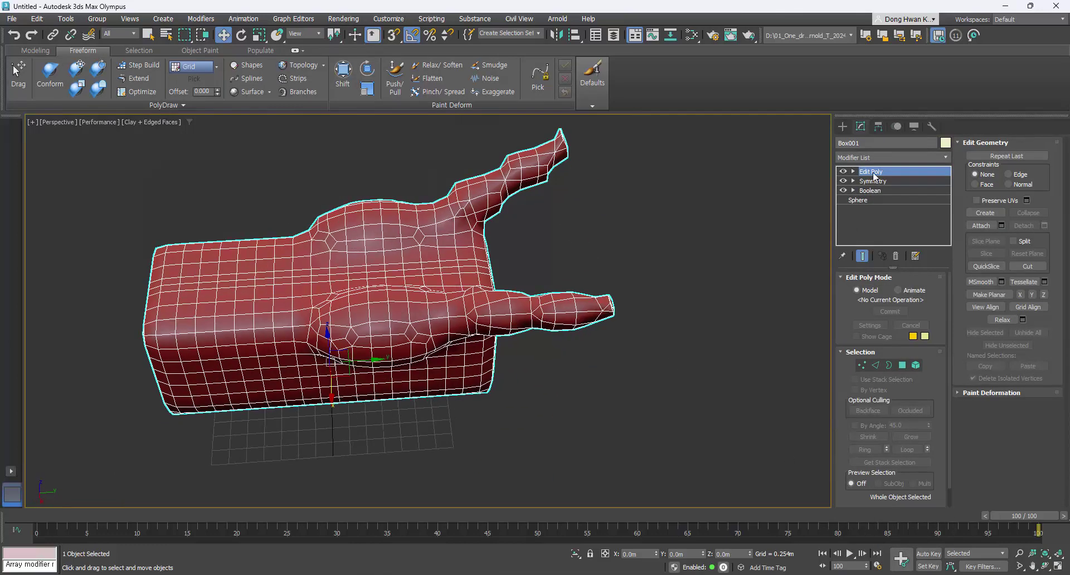
{"action": "left_click_drag", "start_coordinate": [882, 186], "coordinate": [884, 192]}
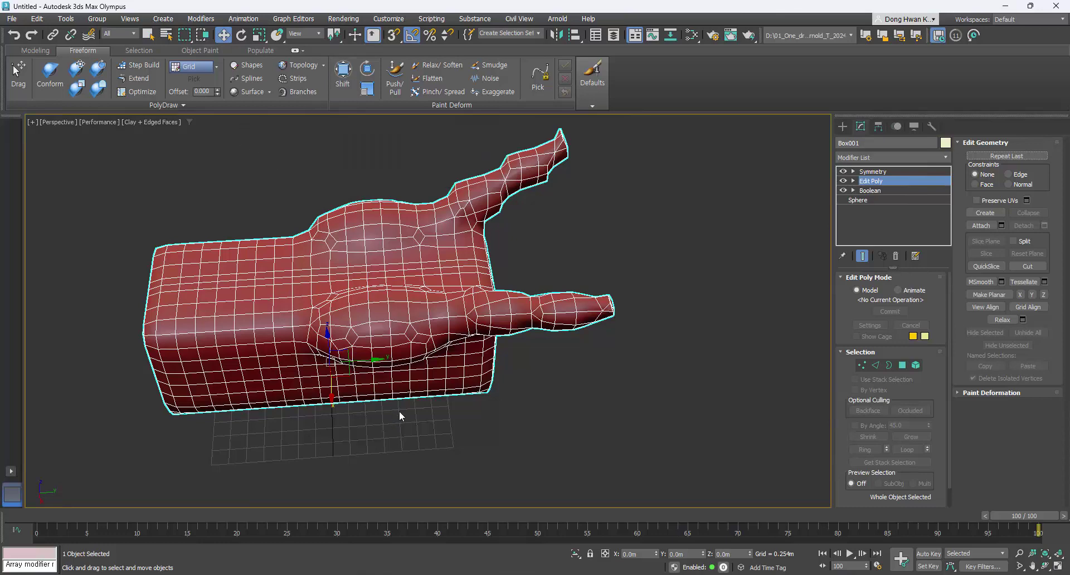
Activate the Relax/Soften paint deform brush and set its size to about 35.3 and strength to about 0.842.
{"action": "middle_click_drag", "start_coordinate": [402, 414], "coordinate": [401, 291], "text": "alt"}
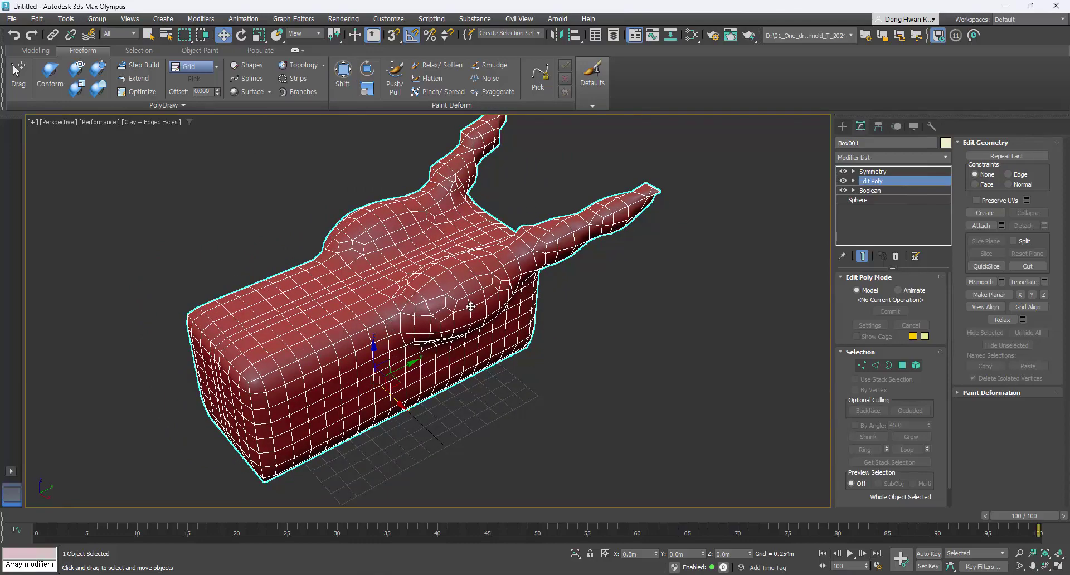
{"action": "middle_click_drag", "start_coordinate": [451, 304], "coordinate": [429, 282], "text": "alt"}
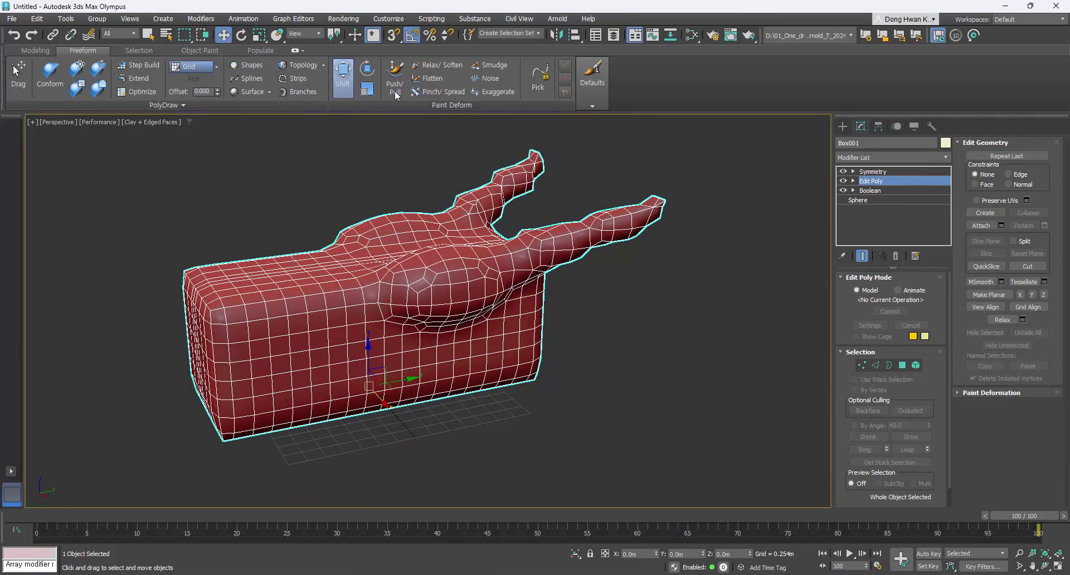
{"action": "left_click", "coordinate": [395, 74]}
{"action": "left_click", "coordinate": [437, 66]}
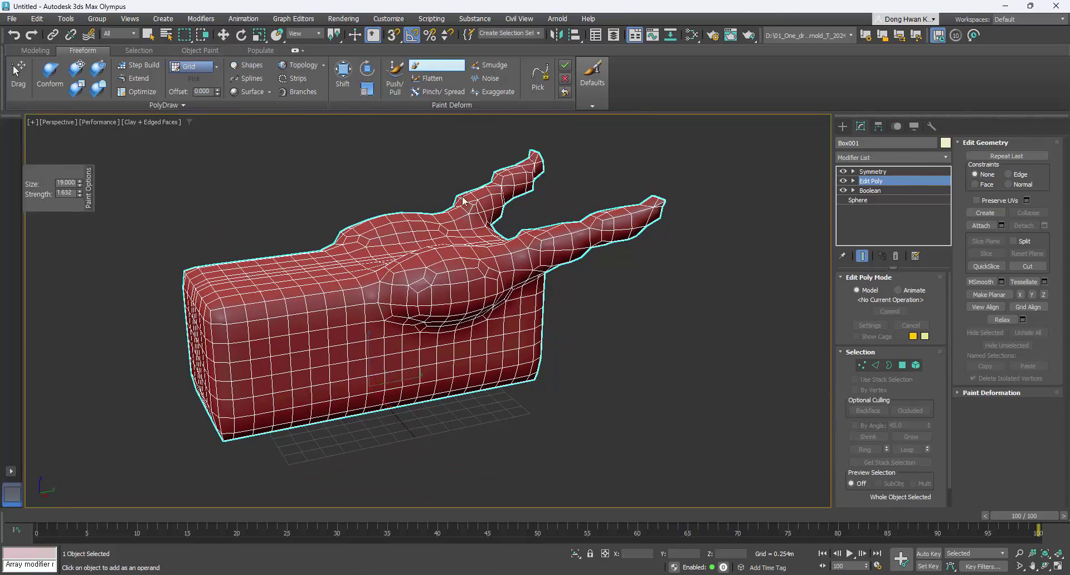
{"action": "mouse_move", "coordinate": [463, 226]}
{"action": "middle_mouse_down", "text": "alt"}
{"action": "mouse_move", "coordinate": [421, 339]}
{"action": "mouse_move", "coordinate": [427, 321]}
{"action": "mouse_move", "coordinate": [451, 312]}
{"action": "middle_mouse_up", "text": "alt"}
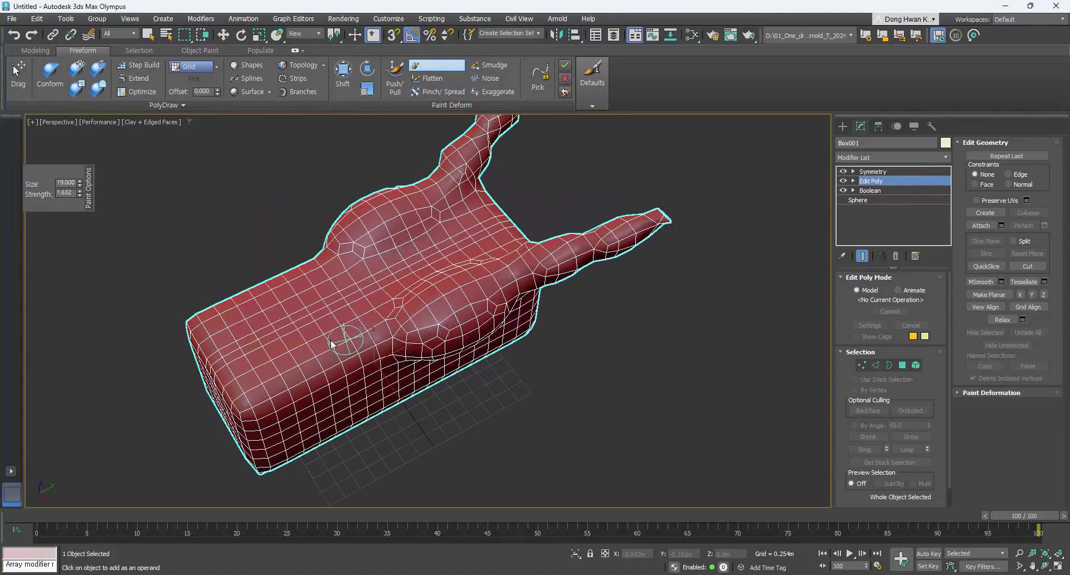
{"action": "left_click_drag", "start_coordinate": [330, 349], "coordinate": [331, 334], "text": "alt+shift"}
{"action": "left_click_drag", "start_coordinate": [332, 369], "coordinate": [334, 371], "text": "alt+shift"}
Paint relax strokes over the horn, its base and the adjoining bulge to smooth their surfaces.
{"action": "mouse_move", "coordinate": [418, 327]}
{"action": "middle_mouse_down", "text": "alt"}
{"action": "mouse_move", "coordinate": [411, 282]}
{"action": "mouse_move", "coordinate": [513, 267]}
{"action": "middle_mouse_up", "text": "alt"}
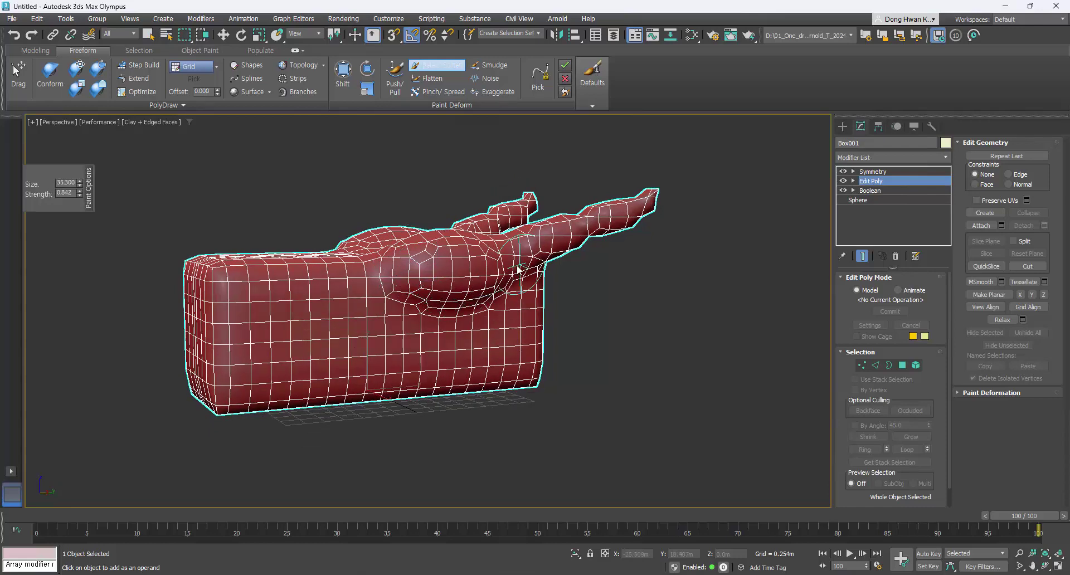
{"action": "mouse_move", "coordinate": [493, 315]}
{"action": "middle_mouse_down", "text": "alt"}
{"action": "mouse_move", "coordinate": [491, 294]}
{"action": "mouse_move", "coordinate": [557, 346]}
{"action": "middle_mouse_up", "text": "alt"}
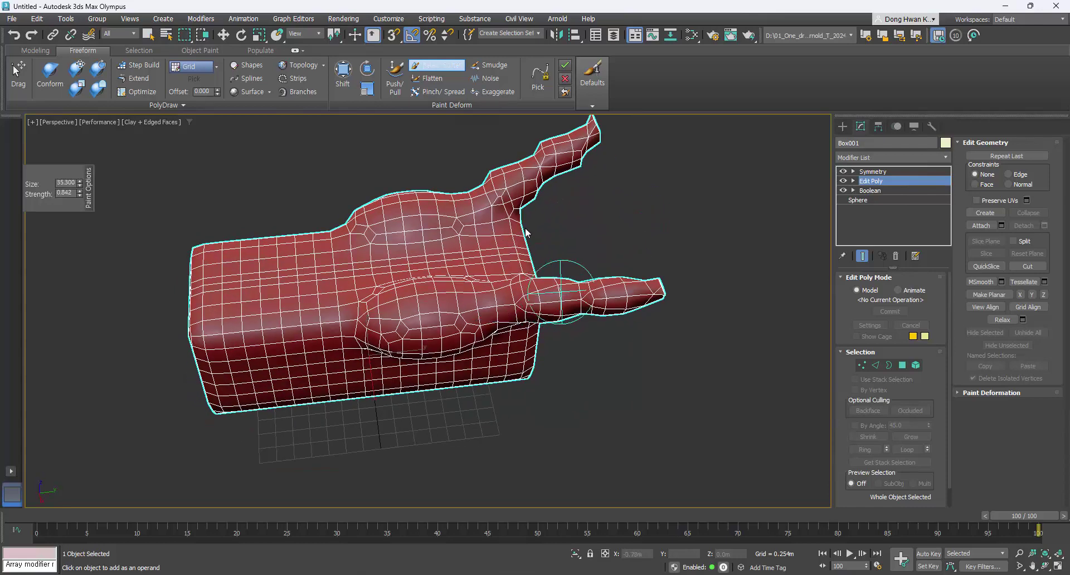
{"action": "left_click_drag", "start_coordinate": [522, 287], "coordinate": [677, 289]}
{"action": "middle_click_drag", "start_coordinate": [677, 289], "coordinate": [502, 212], "text": "alt"}
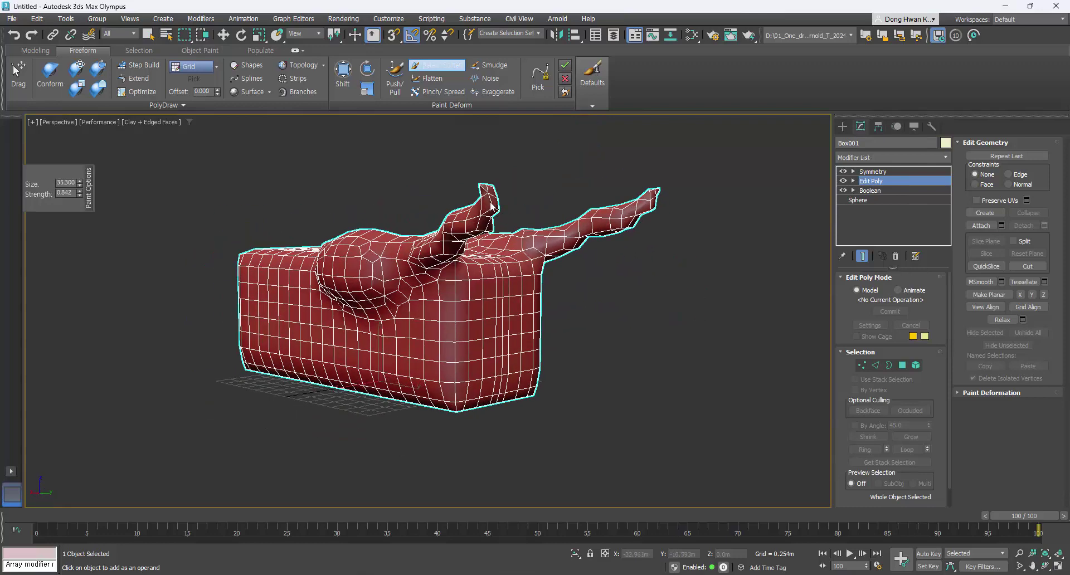
{"action": "left_click_drag", "start_coordinate": [494, 202], "coordinate": [479, 234]}
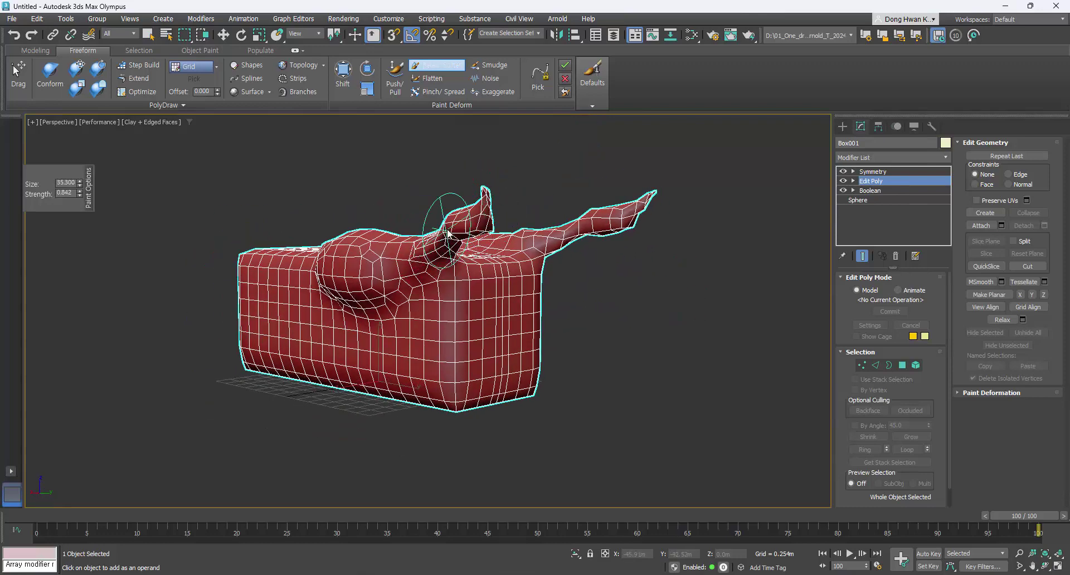
{"action": "mouse_move", "coordinate": [480, 234]}
{"action": "middle_mouse_down", "text": "alt"}
{"action": "mouse_move", "coordinate": [507, 262]}
{"action": "mouse_move", "coordinate": [640, 202]}
{"action": "middle_mouse_up", "text": "alt"}
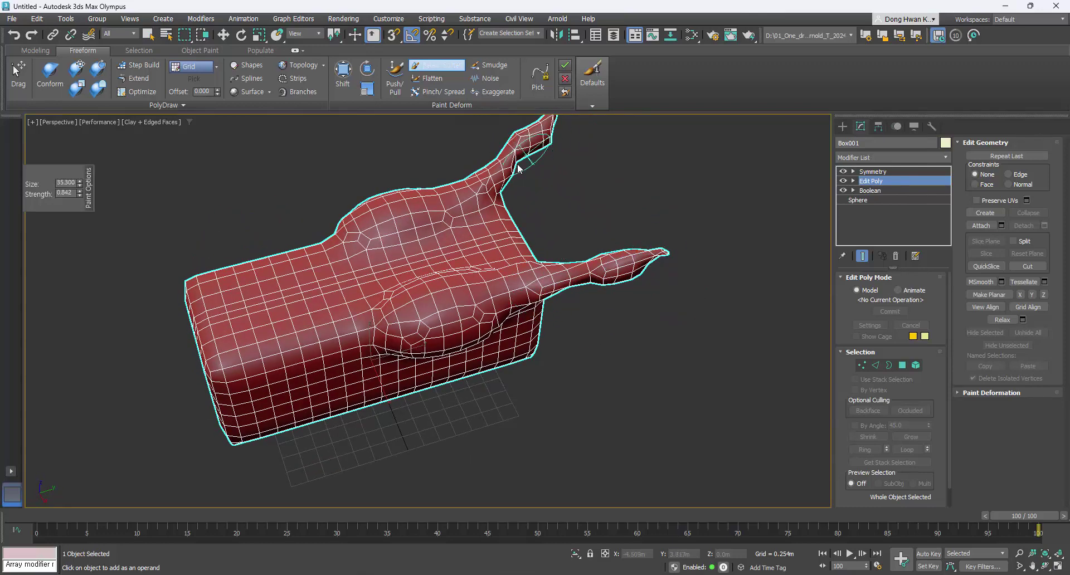
{"action": "left_click_drag", "start_coordinate": [509, 176], "coordinate": [502, 144]}
{"action": "mouse_move", "coordinate": [502, 143]}
{"action": "middle_mouse_down", "text": "alt"}
{"action": "mouse_move", "coordinate": [541, 233]}
{"action": "mouse_move", "coordinate": [496, 151]}
{"action": "middle_mouse_up", "text": "alt"}
{"action": "mouse_move", "coordinate": [418, 313]}
{"action": "left_mouse_down"}
{"action": "mouse_move", "coordinate": [396, 310]}
{"action": "mouse_move", "coordinate": [435, 326]}
{"action": "mouse_move", "coordinate": [454, 315]}
{"action": "left_mouse_up"}
{"action": "mouse_move", "coordinate": [454, 316]}
{"action": "middle_mouse_down", "text": "alt"}
{"action": "mouse_move", "coordinate": [526, 304]}
{"action": "mouse_move", "coordinate": [454, 240]}
{"action": "middle_mouse_up", "text": "alt"}
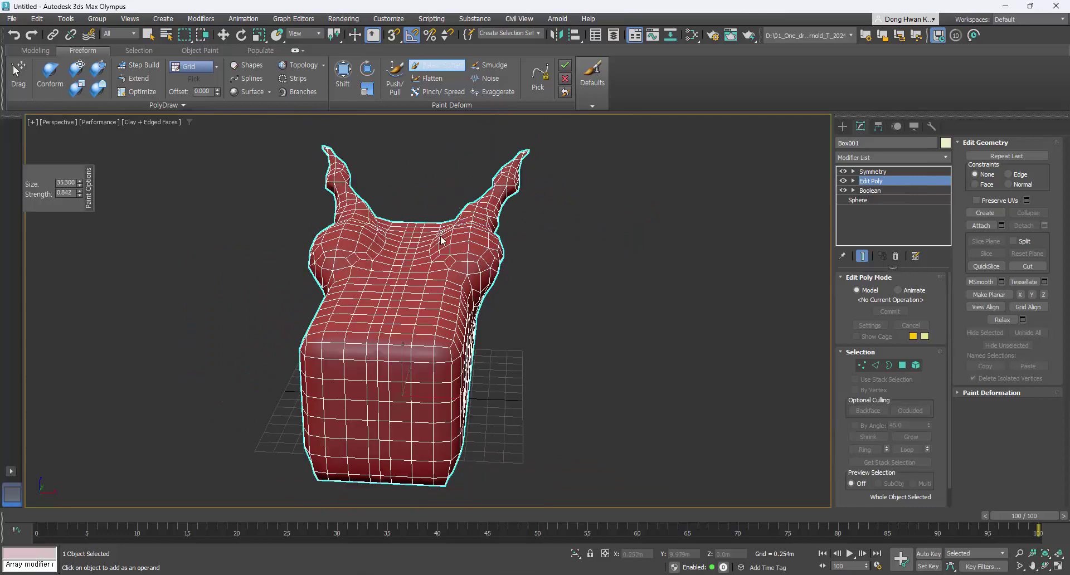
Smooth the bulge below the horn with one more relax stroke and thicken the horn with Push/Pull brush strokes.
{"action": "left_click_drag", "start_coordinate": [454, 239], "coordinate": [442, 260]}
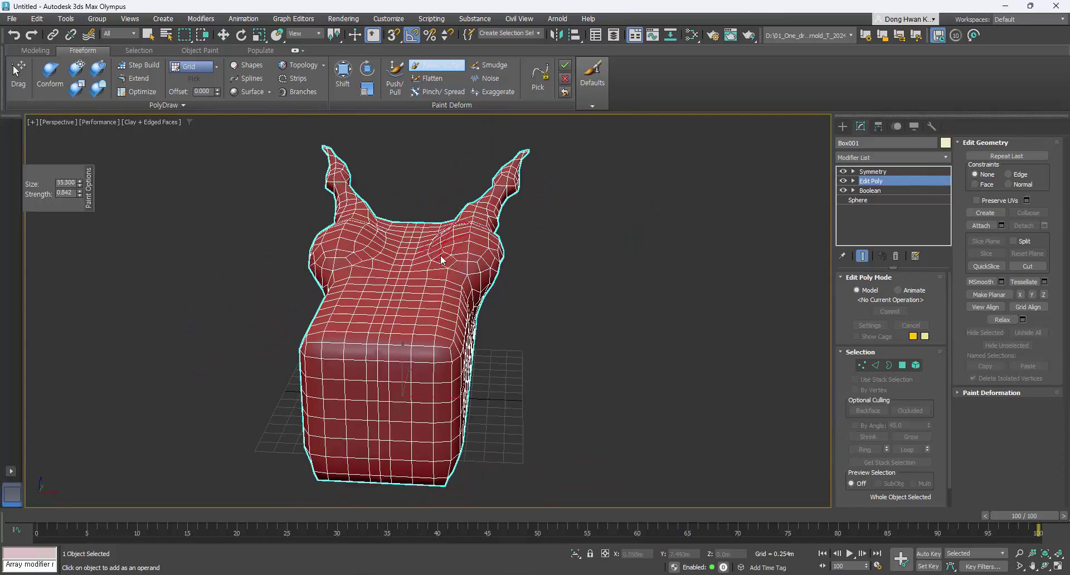
{"action": "left_click", "coordinate": [395, 75]}
{"action": "middle_click_drag", "start_coordinate": [424, 251], "coordinate": [561, 245], "text": "alt"}
{"action": "mouse_move", "coordinate": [561, 245]}
{"action": "left_mouse_down"}
{"action": "mouse_move", "coordinate": [580, 249]}
{"action": "mouse_move", "coordinate": [560, 254]}
{"action": "left_mouse_up"}
{"action": "middle_click_drag", "start_coordinate": [606, 233], "coordinate": [608, 298], "text": "alt"}
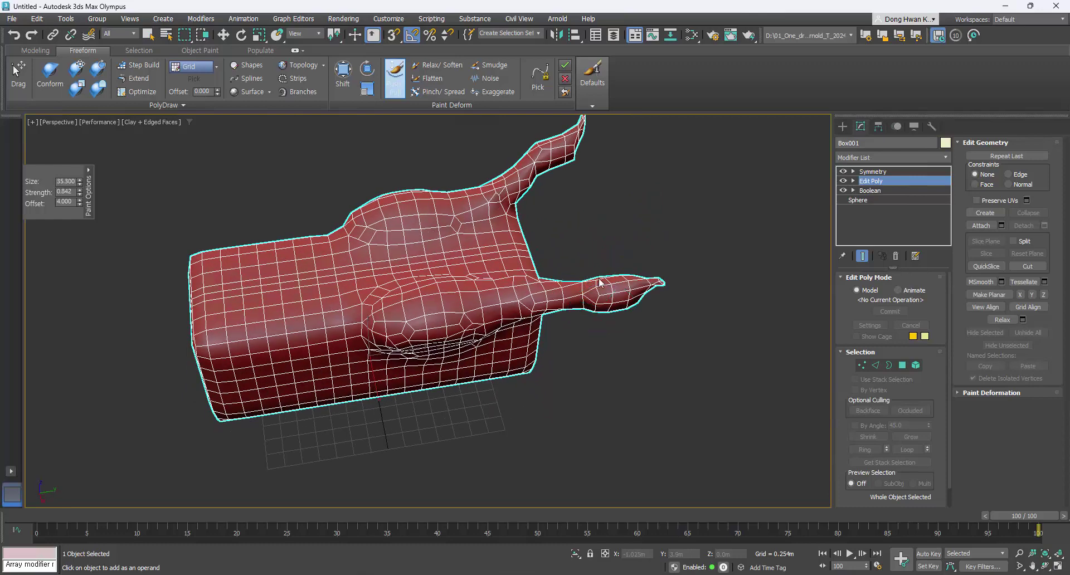
{"action": "mouse_move", "coordinate": [608, 299]}
{"action": "left_mouse_down"}
{"action": "mouse_move", "coordinate": [613, 290]}
{"action": "mouse_move", "coordinate": [580, 238]}
{"action": "left_mouse_up"}
{"action": "middle_click_drag", "start_coordinate": [580, 234], "coordinate": [560, 264], "text": "alt"}
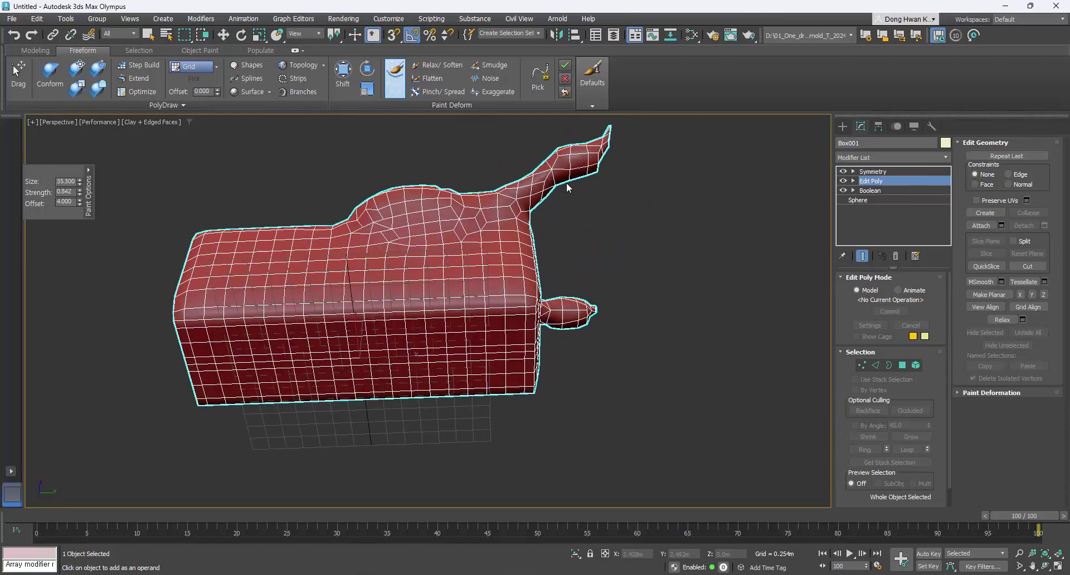
{"action": "mouse_move", "coordinate": [567, 188]}
{"action": "left_mouse_down"}
{"action": "mouse_move", "coordinate": [549, 187]}
{"action": "mouse_move", "coordinate": [581, 166]}
{"action": "left_mouse_up"}
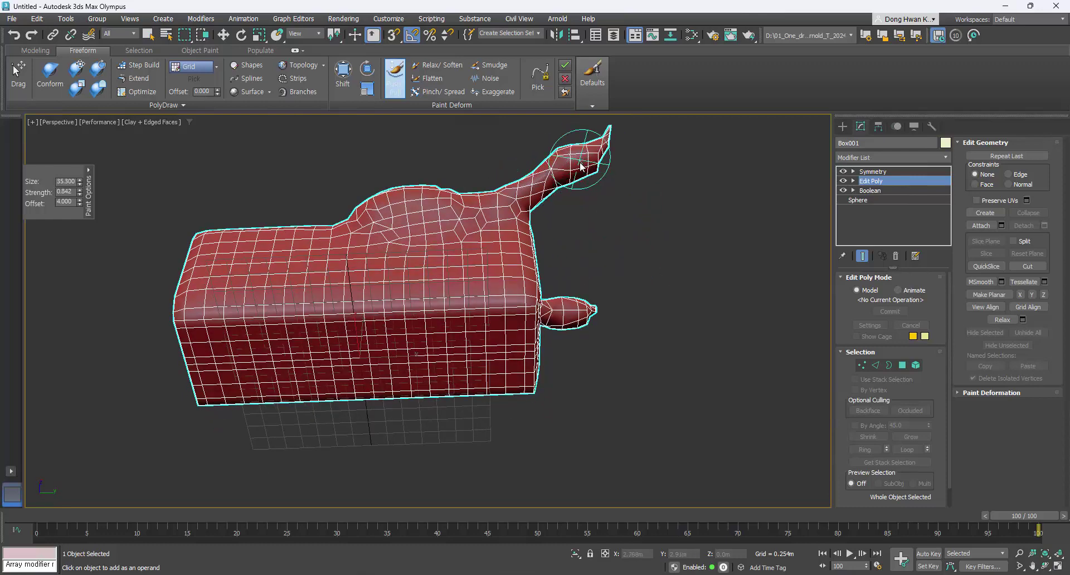
{"action": "mouse_move", "coordinate": [581, 166]}
{"action": "middle_mouse_down", "text": "alt"}
{"action": "mouse_move", "coordinate": [630, 209]}
{"action": "mouse_move", "coordinate": [429, 206]}
{"action": "middle_mouse_up", "text": "alt"}
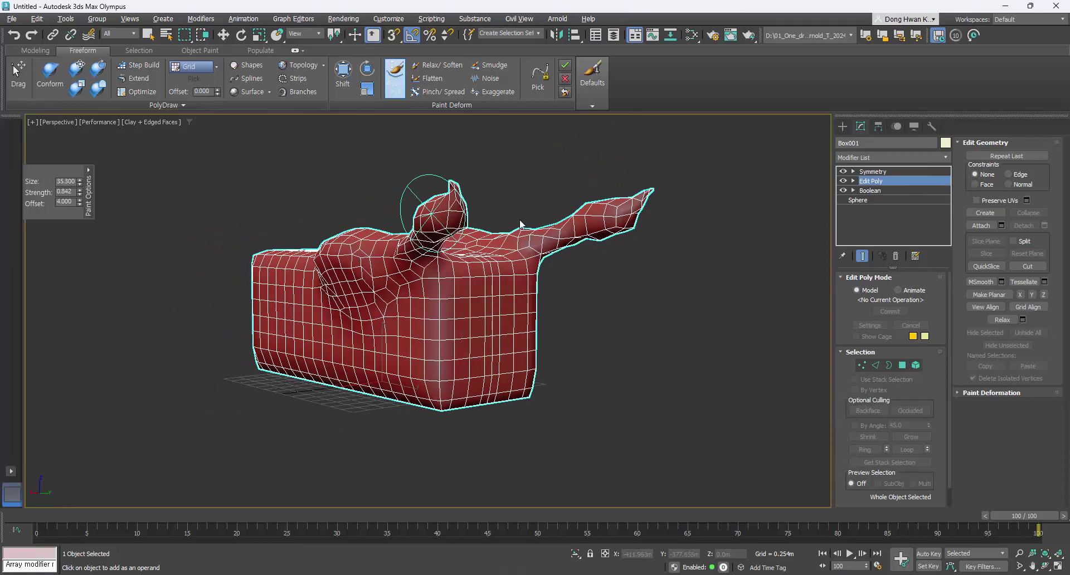
{"action": "left_click_drag", "start_coordinate": [460, 211], "coordinate": [466, 220]}
{"action": "middle_click_drag", "start_coordinate": [466, 219], "coordinate": [311, 252], "text": "alt"}
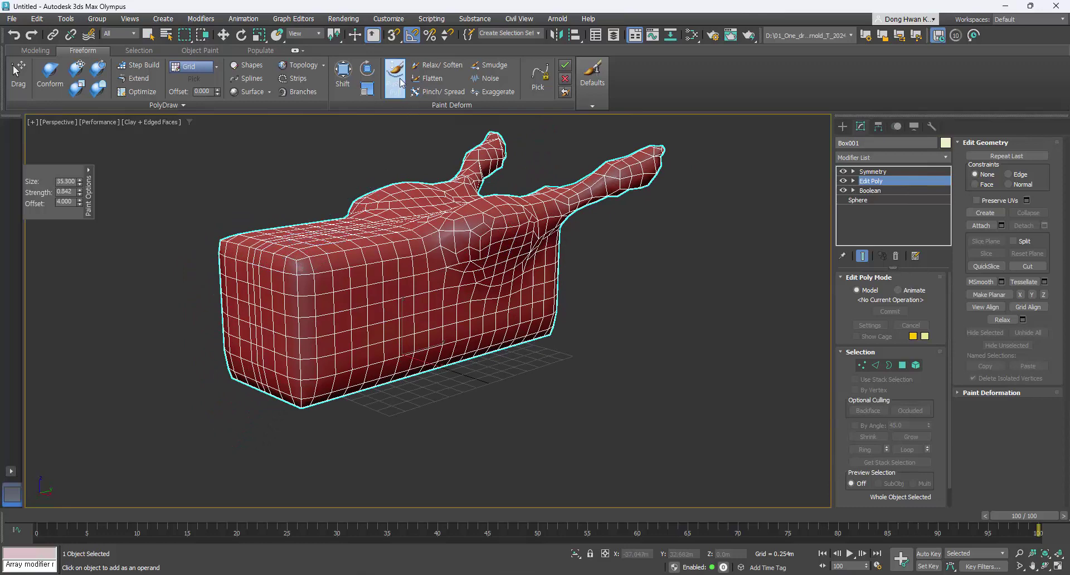
Soften the box-shaped body's corners and edges, including its front end and underside, with Relax/Soften brush strokes.
{"action": "left_click", "coordinate": [438, 65]}
{"action": "mouse_move", "coordinate": [296, 262]}
{"action": "left_mouse_down"}
{"action": "mouse_move", "coordinate": [323, 248]}
{"action": "mouse_move", "coordinate": [272, 259]}
{"action": "mouse_move", "coordinate": [292, 273]}
{"action": "mouse_move", "coordinate": [282, 281]}
{"action": "mouse_move", "coordinate": [342, 254]}
{"action": "mouse_move", "coordinate": [378, 256]}
{"action": "mouse_move", "coordinate": [282, 312]}
{"action": "mouse_move", "coordinate": [308, 356]}
{"action": "mouse_move", "coordinate": [315, 335]}
{"action": "left_mouse_up"}
{"action": "middle_click_drag", "start_coordinate": [315, 334], "coordinate": [285, 273], "text": "alt"}
{"action": "mouse_move", "coordinate": [285, 273]}
{"action": "left_mouse_down"}
{"action": "mouse_move", "coordinate": [455, 314]}
{"action": "mouse_move", "coordinate": [434, 298]}
{"action": "mouse_move", "coordinate": [523, 320]}
{"action": "mouse_move", "coordinate": [564, 315]}
{"action": "left_mouse_up"}
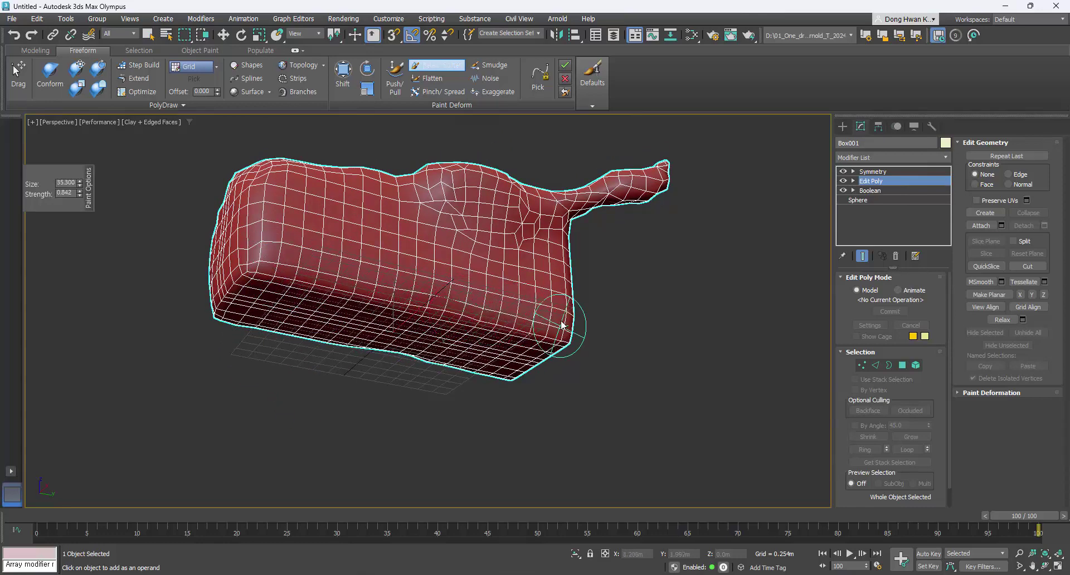
{"action": "middle_click_drag", "start_coordinate": [564, 315], "coordinate": [497, 318], "text": "alt"}
{"action": "mouse_move", "coordinate": [497, 318]}
{"action": "left_mouse_down"}
{"action": "mouse_move", "coordinate": [530, 251]}
{"action": "mouse_move", "coordinate": [512, 283]}
{"action": "mouse_move", "coordinate": [437, 277]}
{"action": "left_mouse_up"}
{"action": "mouse_move", "coordinate": [437, 277]}
{"action": "middle_mouse_down", "text": "alt"}
{"action": "mouse_move", "coordinate": [375, 263]}
{"action": "mouse_move", "coordinate": [353, 301]}
{"action": "mouse_move", "coordinate": [384, 262]}
{"action": "middle_mouse_up", "text": "alt"}
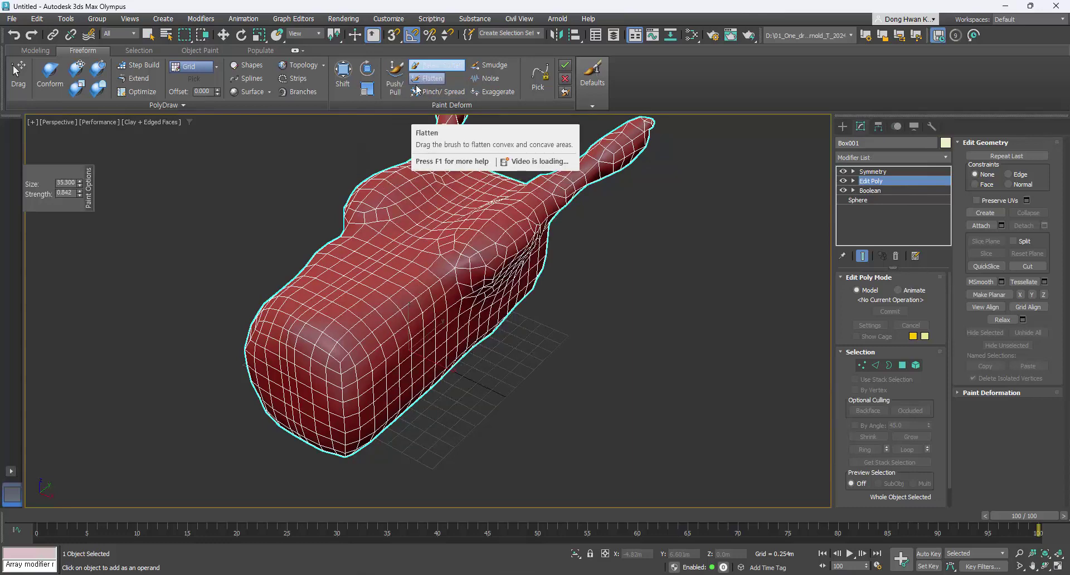
Pull the body's lower front corner outward and down into a leg-like stump with Push/Pull brush strokes.
{"action": "left_click", "coordinate": [436, 92]}
{"action": "left_click", "coordinate": [394, 81]}
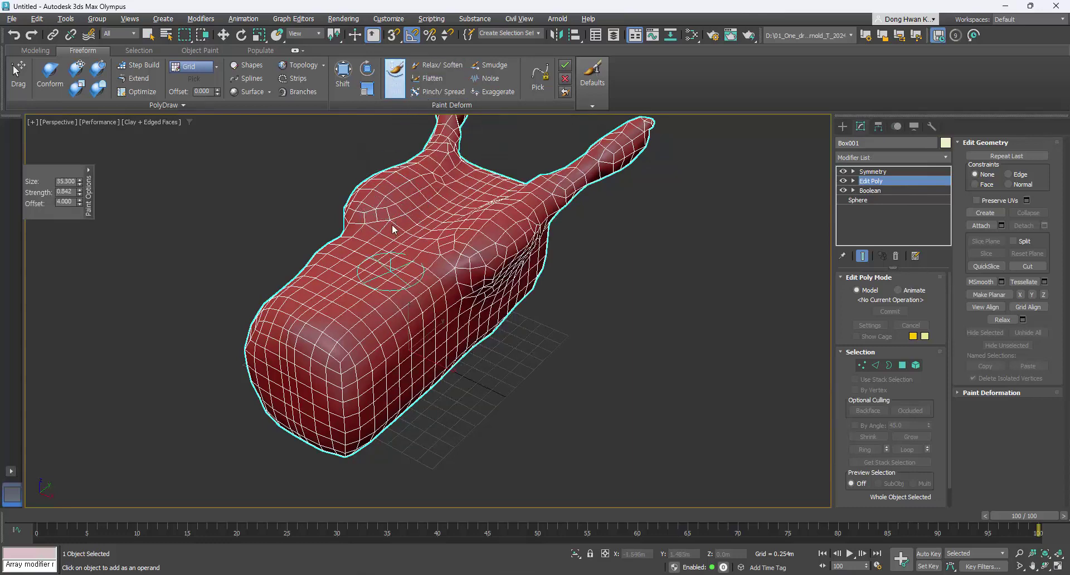
{"action": "middle_click_drag", "start_coordinate": [390, 270], "coordinate": [357, 279], "text": "alt"}
{"action": "left_click_drag", "start_coordinate": [349, 285], "coordinate": [370, 290]}
{"action": "middle_click_drag", "start_coordinate": [370, 289], "coordinate": [376, 315], "text": "alt"}
{"action": "left_click_drag", "start_coordinate": [377, 318], "coordinate": [392, 301]}
{"action": "middle_click_drag", "start_coordinate": [392, 301], "coordinate": [320, 146], "text": "alt"}
{"action": "mouse_move", "coordinate": [310, 173]}
{"action": "left_mouse_down"}
{"action": "mouse_move", "coordinate": [339, 158]}
{"action": "mouse_move", "coordinate": [329, 179]}
{"action": "left_mouse_up"}
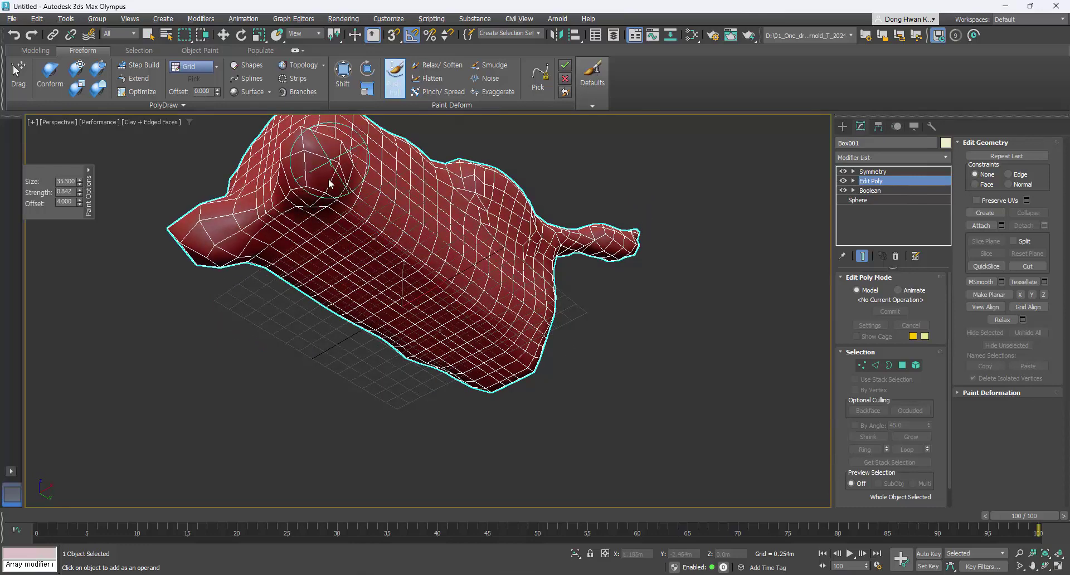
{"action": "middle_click_drag", "start_coordinate": [329, 178], "coordinate": [318, 229], "text": "alt"}
{"action": "mouse_move", "coordinate": [325, 312]}
{"action": "left_mouse_down"}
{"action": "mouse_move", "coordinate": [279, 290]}
{"action": "mouse_move", "coordinate": [283, 272]}
{"action": "mouse_move", "coordinate": [292, 284]}
{"action": "left_mouse_up"}
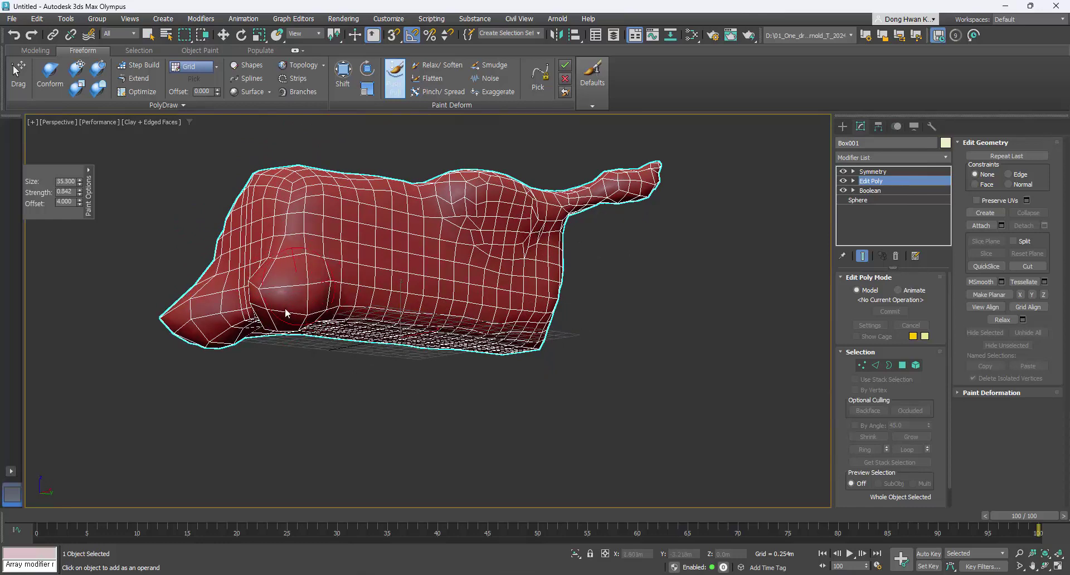
{"action": "mouse_move", "coordinate": [285, 307]}
{"action": "middle_mouse_down", "text": "alt"}
{"action": "mouse_move", "coordinate": [411, 173]}
{"action": "mouse_move", "coordinate": [455, 357]}
{"action": "middle_mouse_up", "text": "alt"}
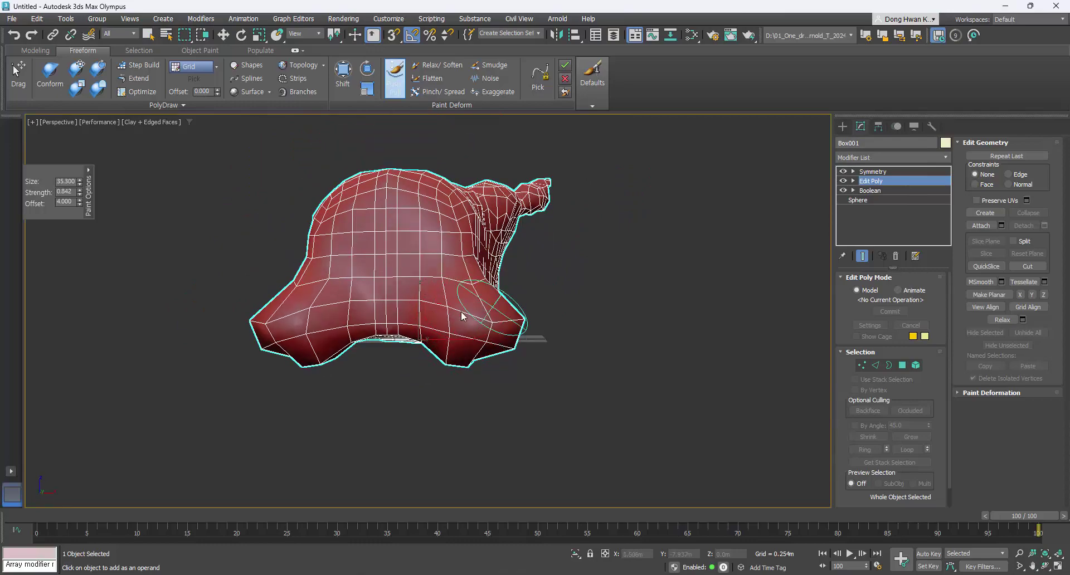
{"action": "mouse_move", "coordinate": [462, 317]}
{"action": "middle_mouse_down", "text": "alt"}
{"action": "mouse_move", "coordinate": [295, 357]}
{"action": "mouse_move", "coordinate": [353, 337]}
{"action": "mouse_move", "coordinate": [338, 353]}
{"action": "mouse_move", "coordinate": [356, 346]}
{"action": "middle_mouse_up", "text": "alt"}
Add a Retopology modifier above Symmetry and compute the ReForm remesh with a face count of 5000.
{"action": "left_click", "coordinate": [904, 171]}
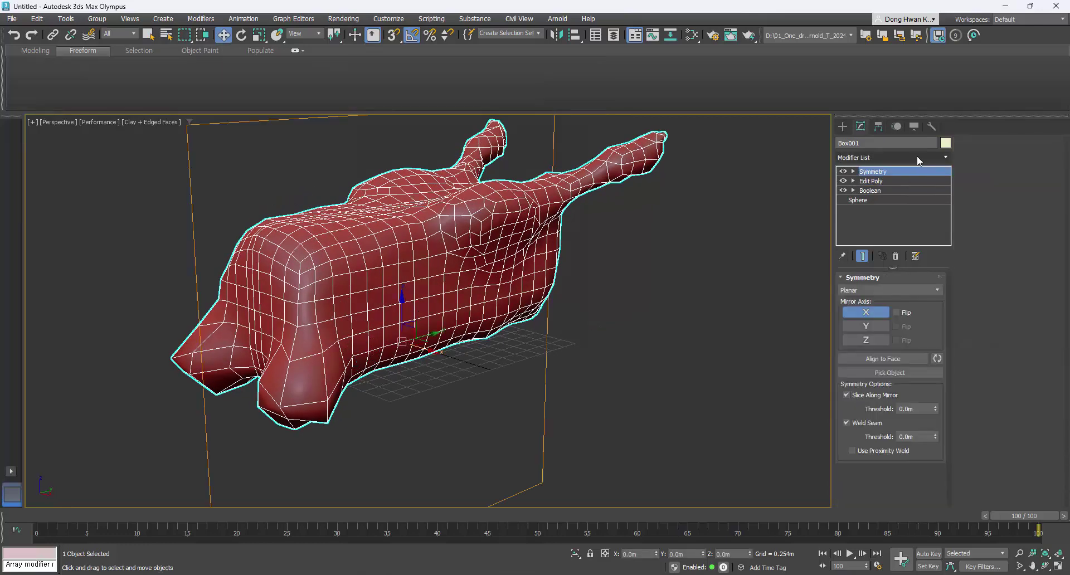
{"action": "left_click", "coordinate": [917, 155]}
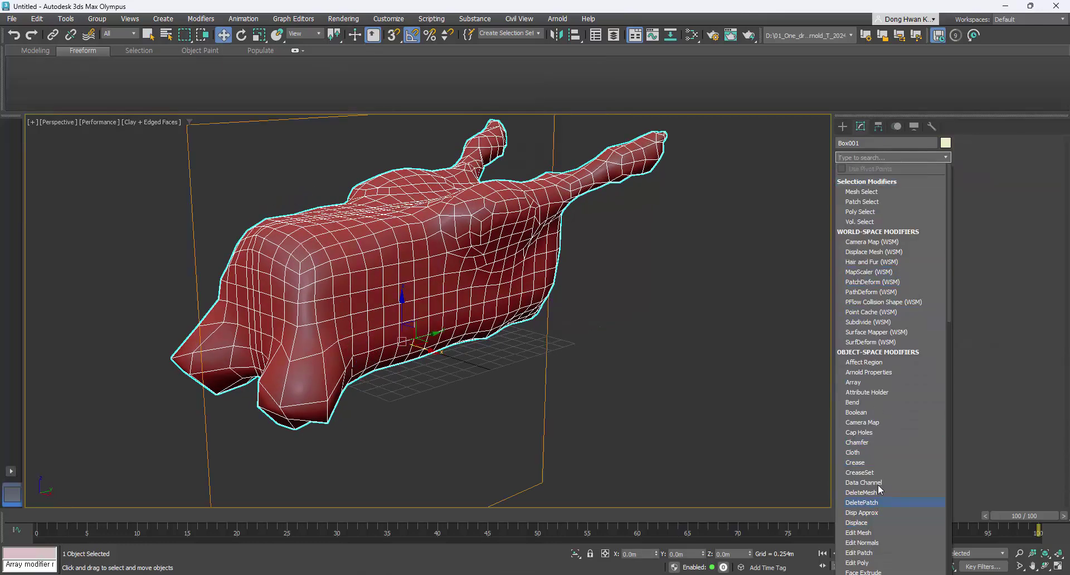
{"action": "type", "text": "re"}
{"action": "left_click", "coordinate": [870, 192]}
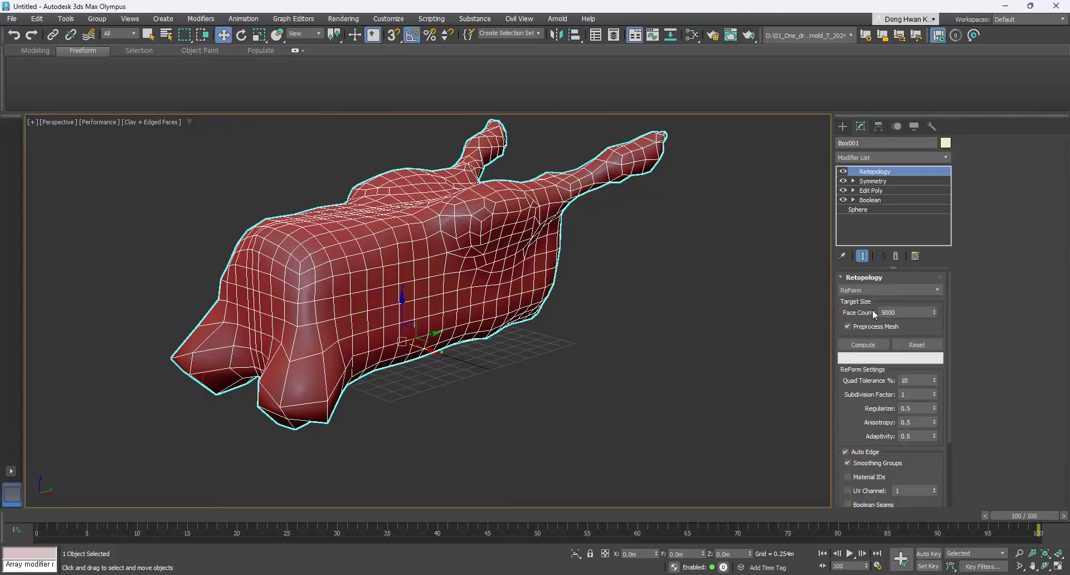
{"action": "left_click", "coordinate": [868, 347]}
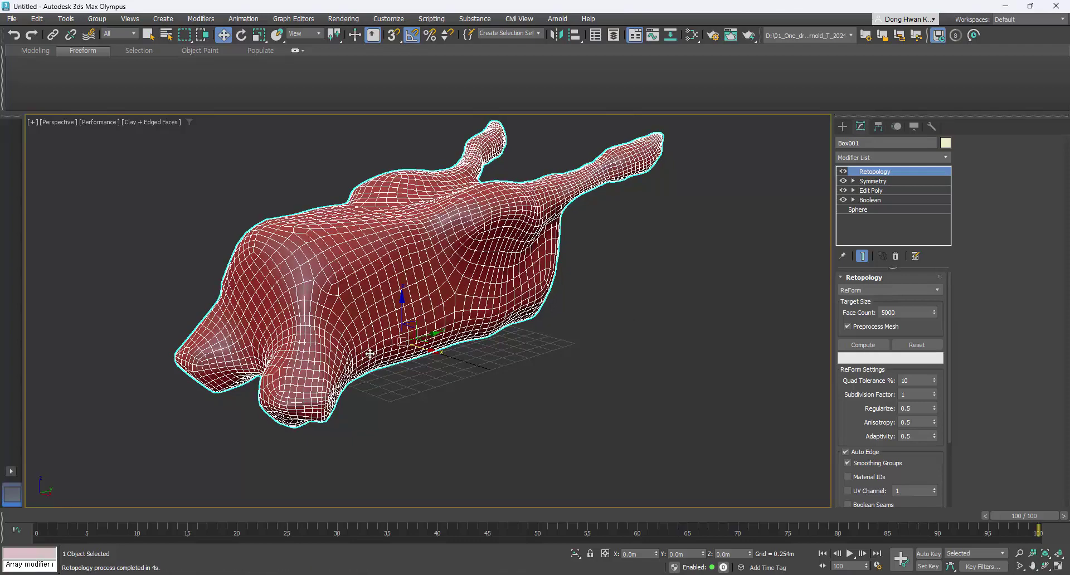
Add a second Boolean modifier above the Retopology modifier.
{"action": "middle_click_drag", "start_coordinate": [371, 357], "coordinate": [419, 341], "text": "alt"}
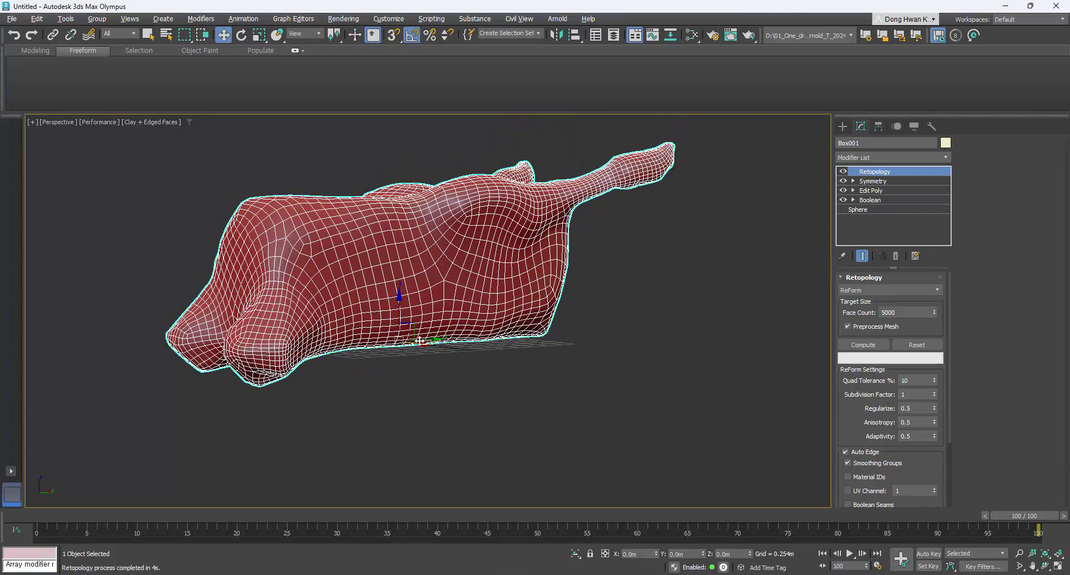
{"action": "middle_click_drag", "start_coordinate": [530, 280], "coordinate": [657, 244], "text": "alt"}
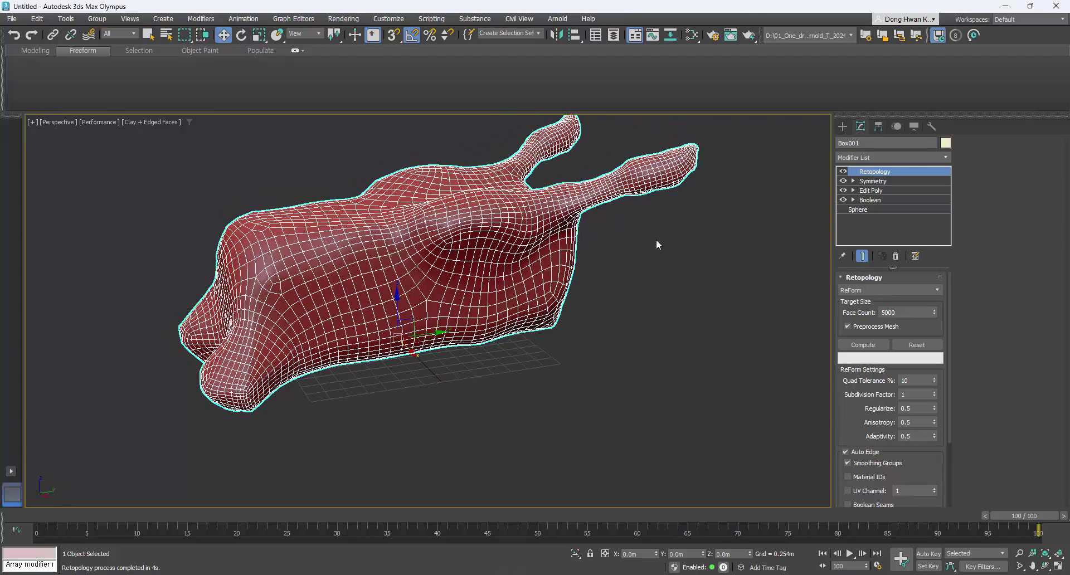
{"action": "left_click", "coordinate": [851, 159]}
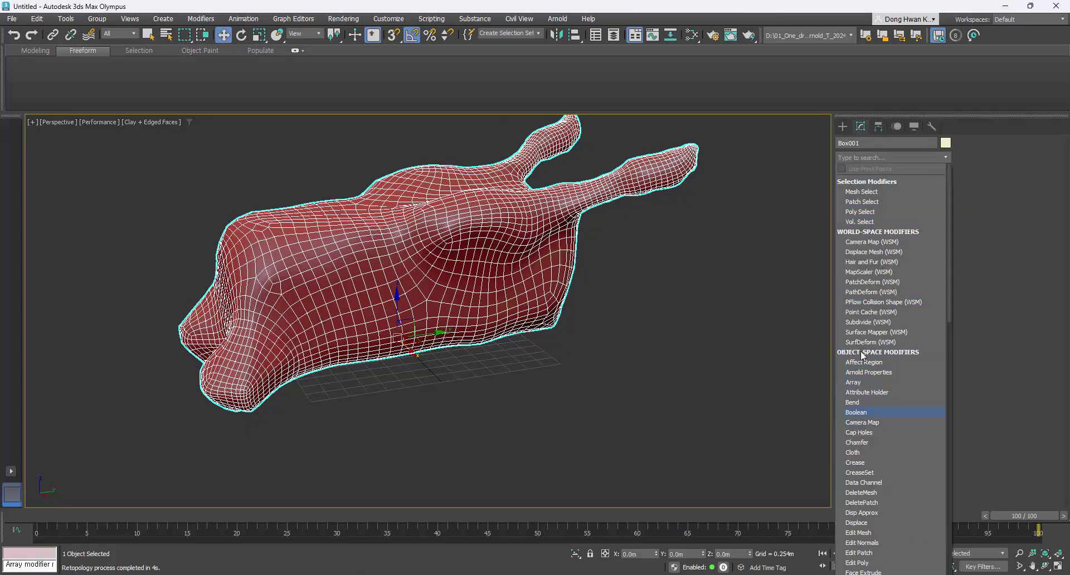
{"action": "left_click", "coordinate": [862, 422]}
Draw an open zigzag line with three peaks across the lower half of the body in the Left viewport, with both ends outside it.
{"action": "left_click", "coordinate": [843, 126]}
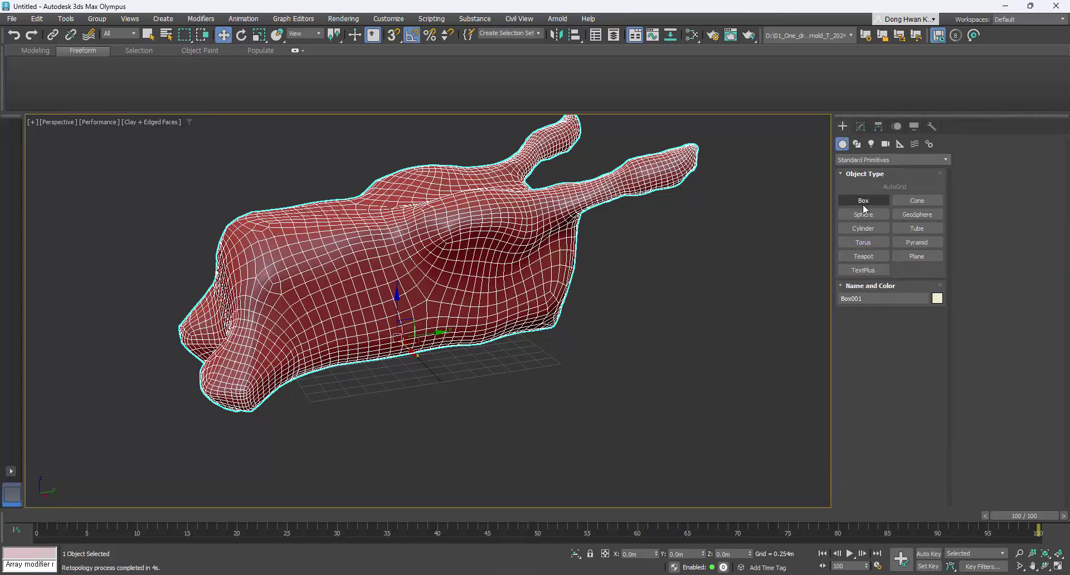
{"action": "left_click", "coordinate": [863, 226]}
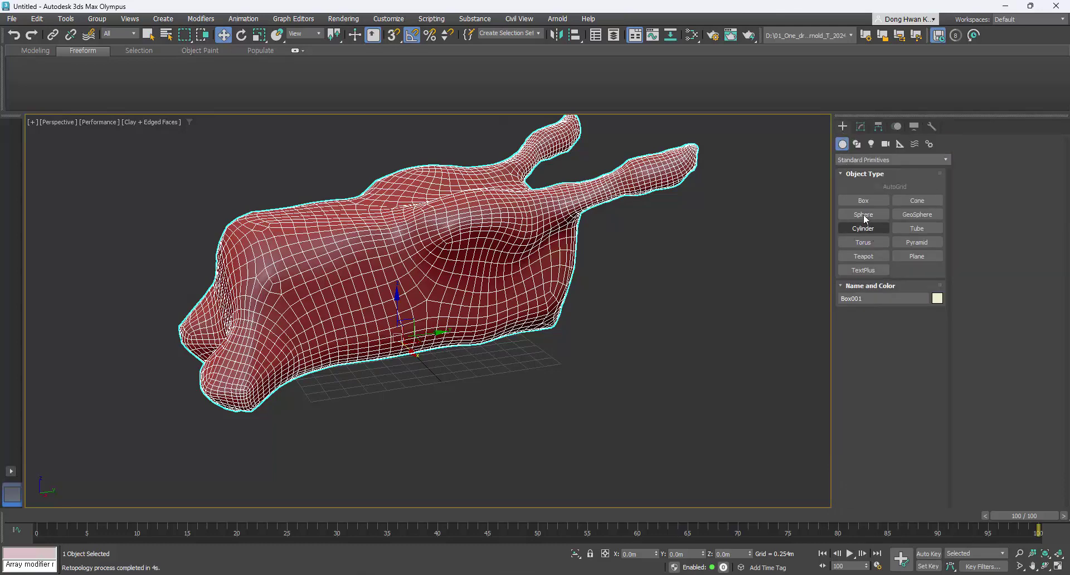
{"action": "left_click", "coordinate": [857, 144]}
{"action": "left_click", "coordinate": [863, 215]}
{"action": "middle_click_drag", "start_coordinate": [573, 277], "coordinate": [557, 265], "text": "alt"}
{"action": "key", "text": "alt+w"}
{"action": "middle_click_drag", "start_coordinate": [261, 438], "coordinate": [261, 454]}
{"action": "left_click", "coordinate": [176, 442]}
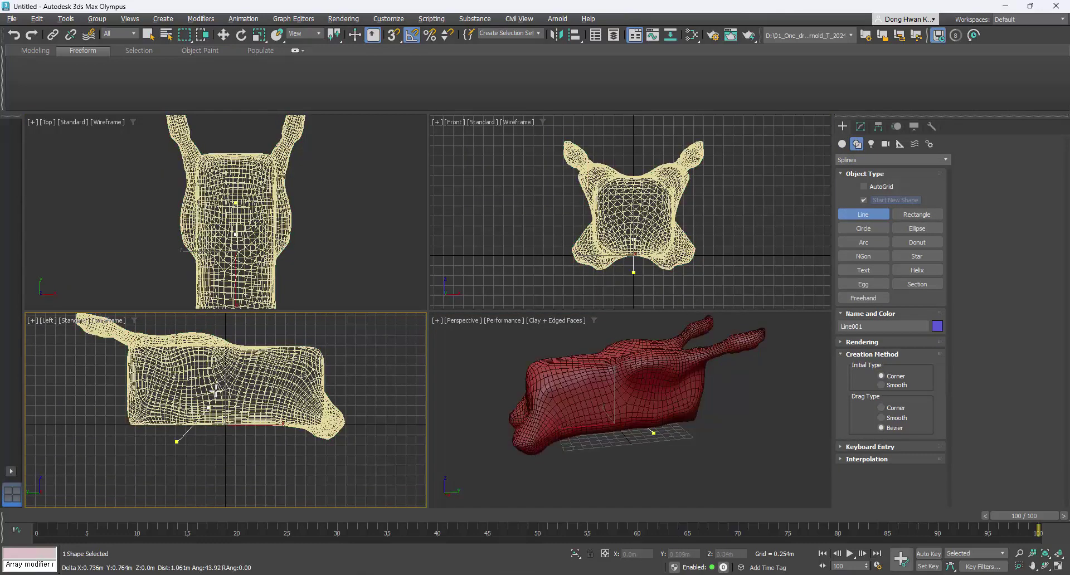
{"action": "left_click", "coordinate": [219, 386]}
{"action": "left_click", "coordinate": [238, 406]}
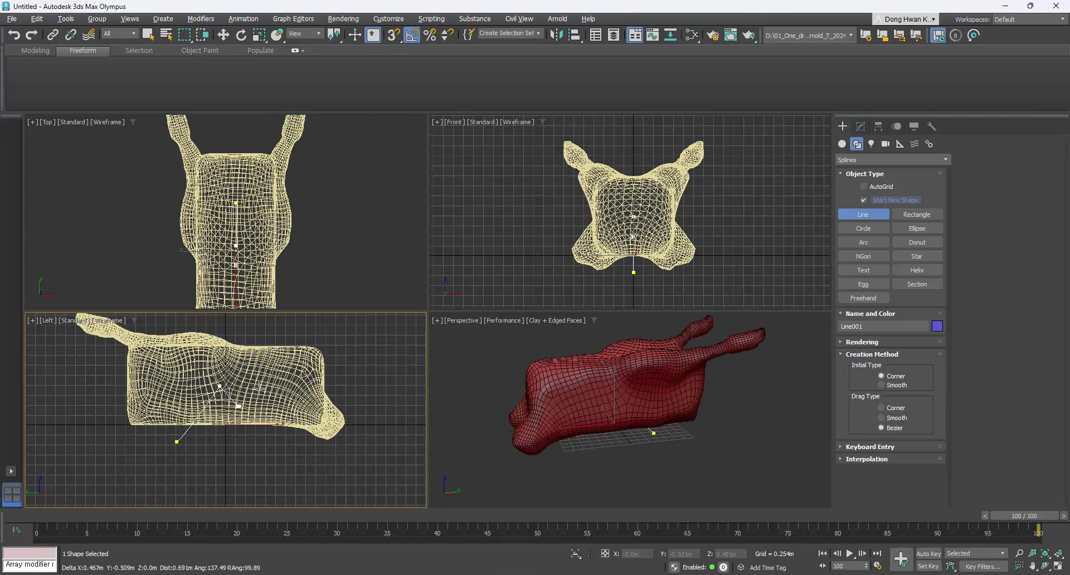
{"action": "left_click", "coordinate": [264, 385]}
{"action": "left_click", "coordinate": [283, 406]}
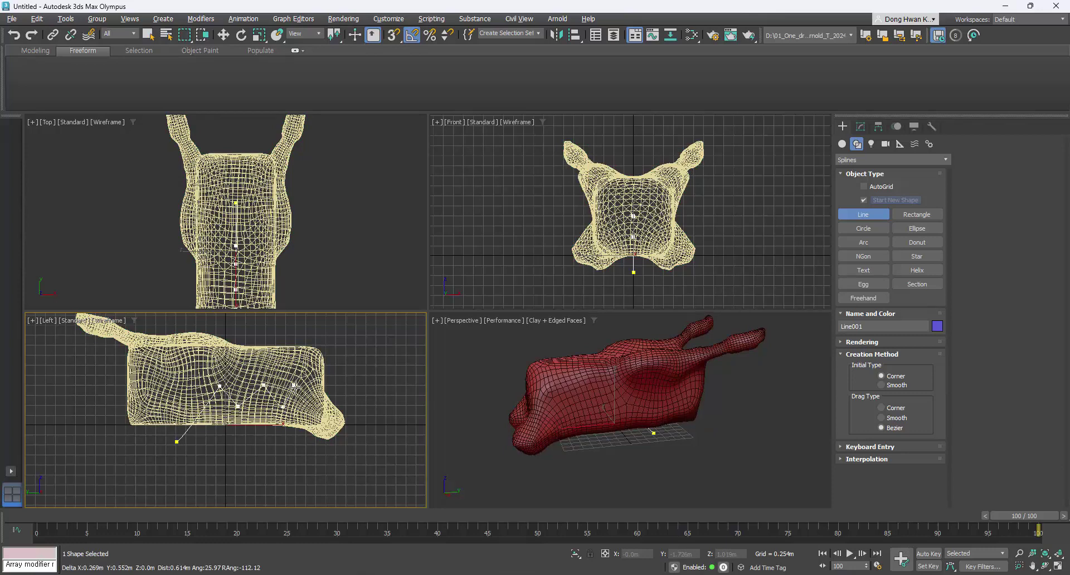
{"action": "left_click", "coordinate": [357, 459]}
{"action": "right_click", "coordinate": [362, 464]}
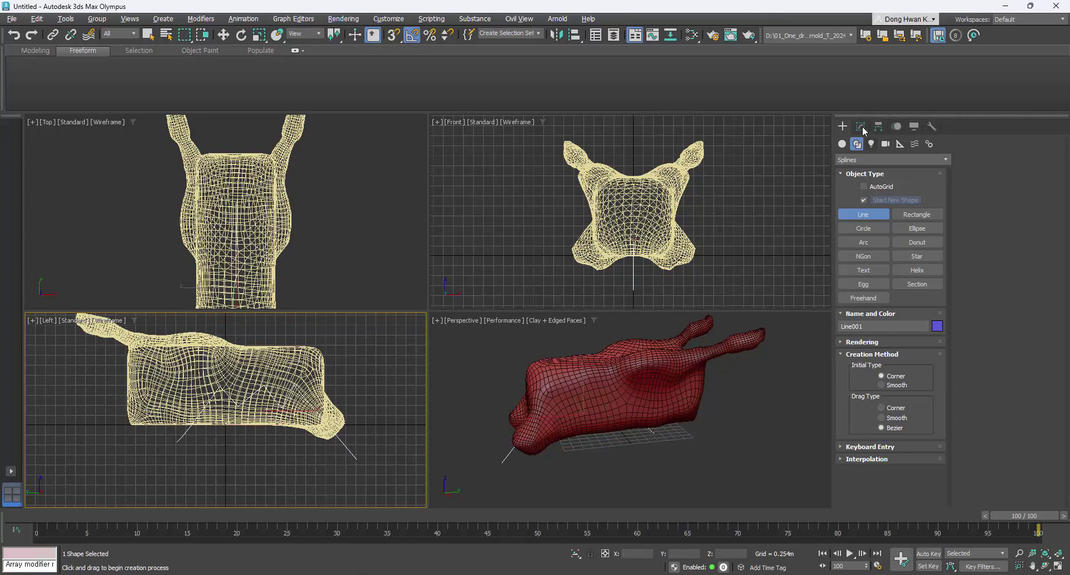
Apply an Extrude modifier to the zigzag line.
{"action": "left_click", "coordinate": [861, 128]}
{"action": "left_click", "coordinate": [886, 155]}
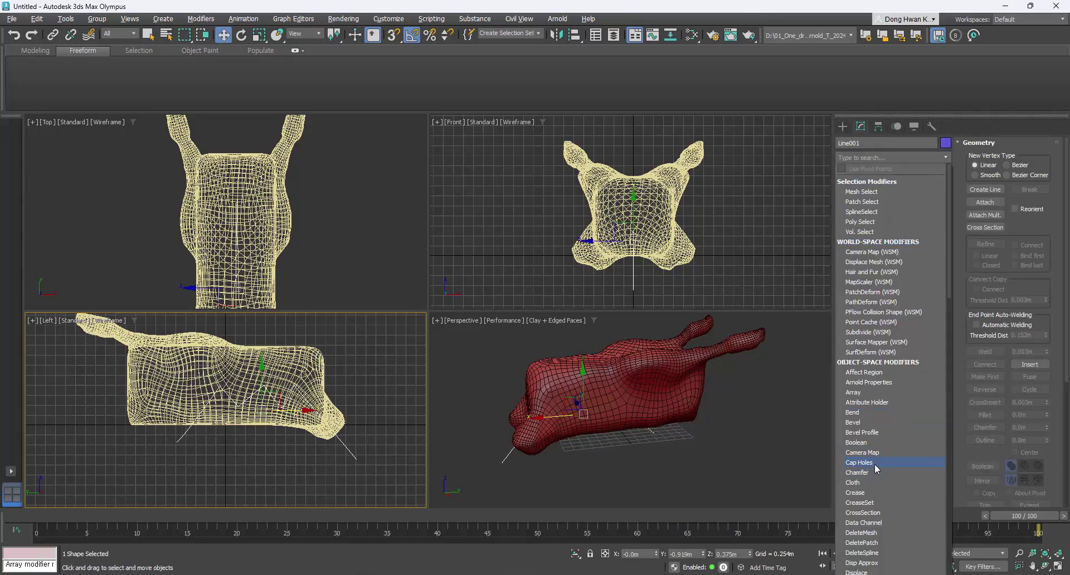
{"action": "left_click", "coordinate": [866, 162]}
{"action": "left_click", "coordinate": [868, 160]}
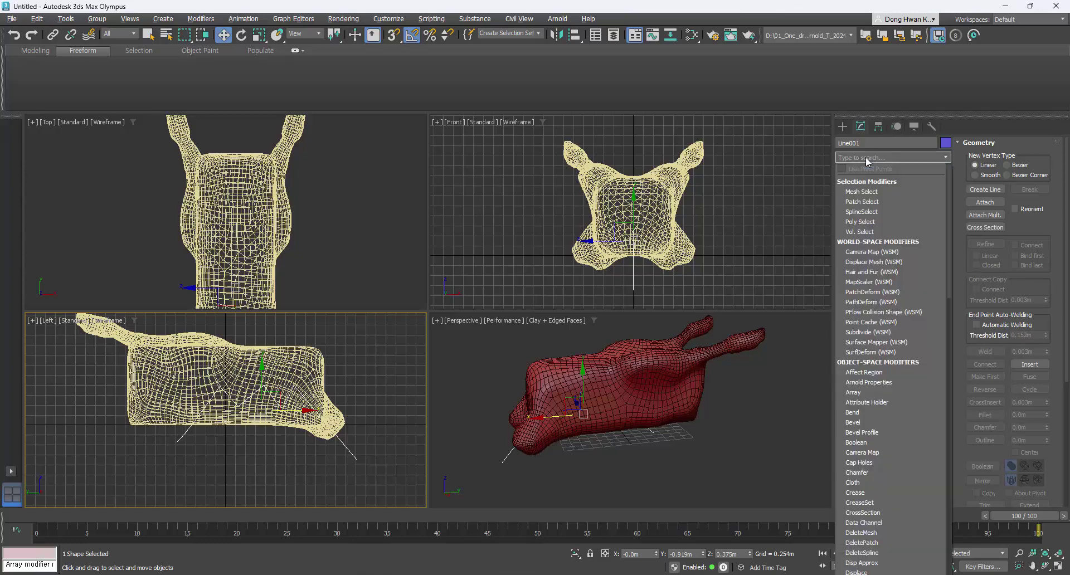
{"action": "type", "text": "ext"}
{"action": "left_click", "coordinate": [874, 179]}
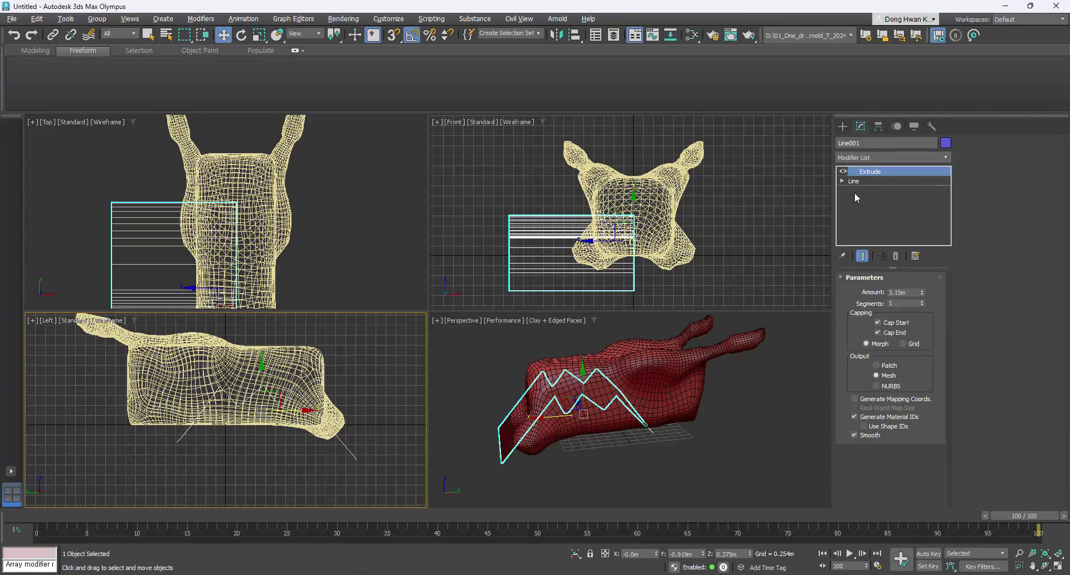
Move the extruded zigzag along X in the Front viewport so it crosses the body, and increase its extrusion amount.
{"action": "right_click", "coordinate": [604, 241]}
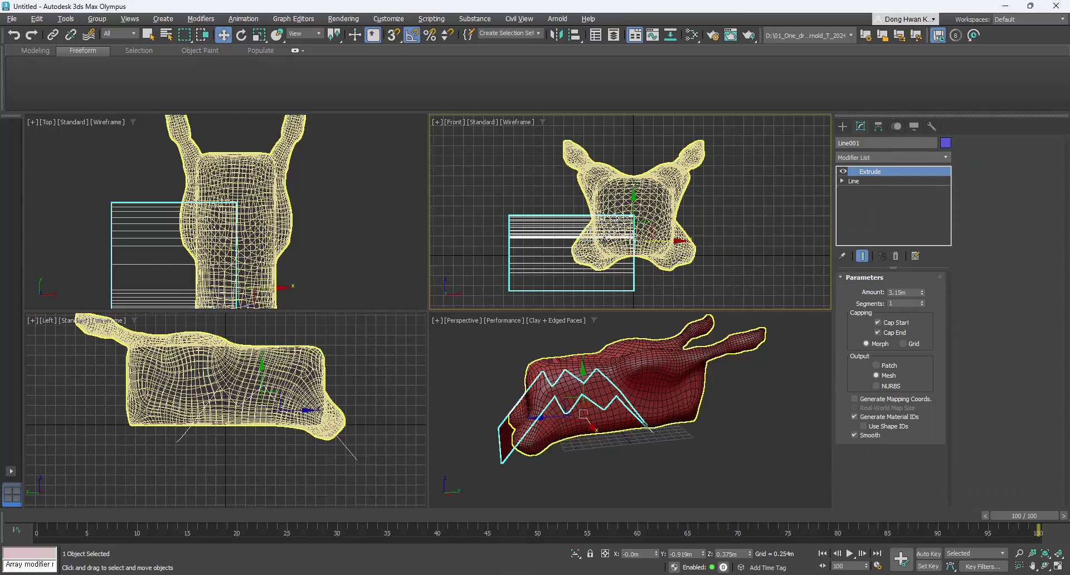
{"action": "left_click_drag", "start_coordinate": [665, 242], "coordinate": [741, 241]}
{"action": "left_click_drag", "start_coordinate": [922, 296], "coordinate": [923, 273]}
{"action": "middle_click_drag", "start_coordinate": [727, 383], "coordinate": [755, 392], "text": "alt"}
{"action": "key", "text": "alt+w"}
Select the body and split it with the extruded zigzag surface as an operand of the top Boolean modifier.
{"action": "middle_click_drag", "start_coordinate": [615, 341], "coordinate": [547, 301], "text": "alt"}
{"action": "left_click", "coordinate": [483, 213]}
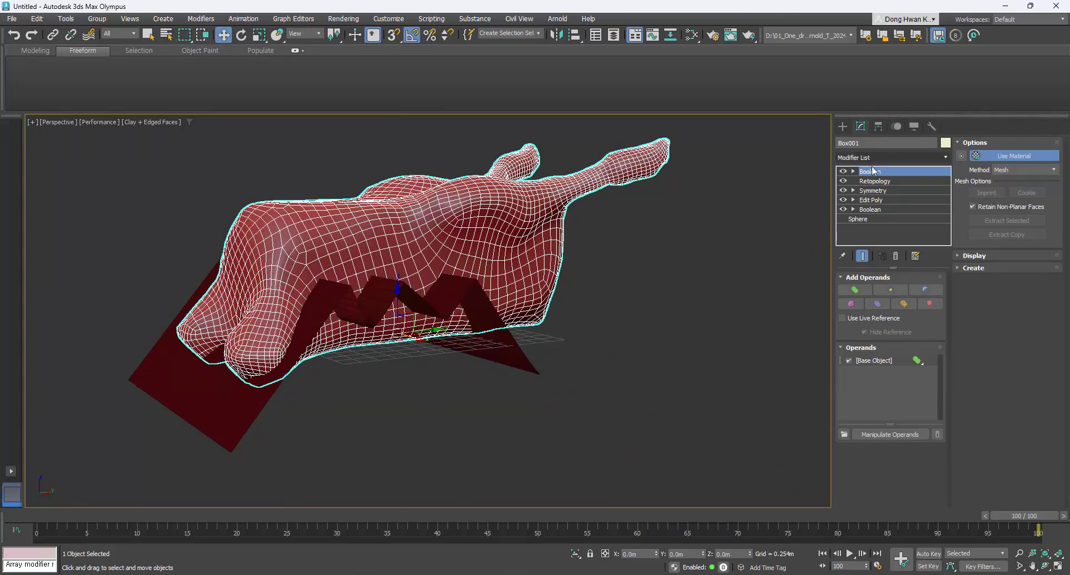
{"action": "left_click", "coordinate": [852, 304]}
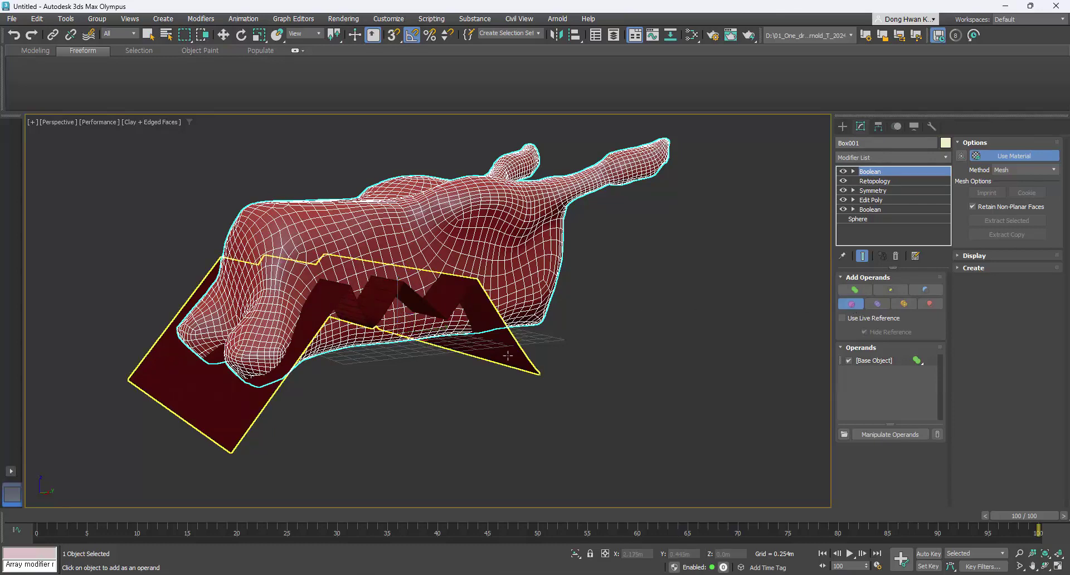
{"action": "left_click", "coordinate": [426, 313]}
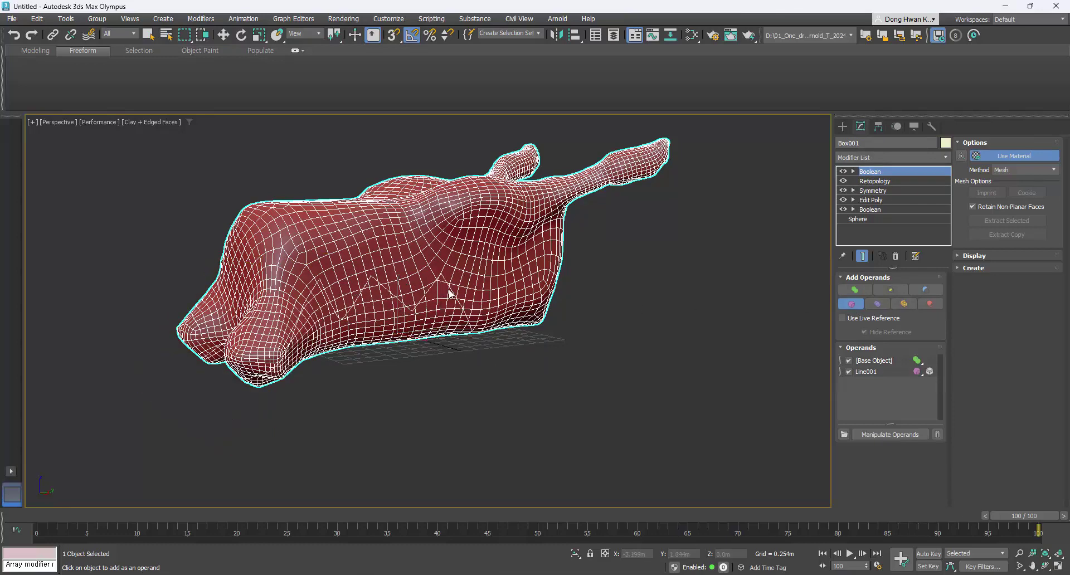
Apply a Chamfer modifier to the split body and load its HardEdge preset.
{"action": "mouse_move", "coordinate": [438, 283]}
{"action": "middle_mouse_down", "text": "alt"}
{"action": "mouse_move", "coordinate": [418, 275]}
{"action": "mouse_move", "coordinate": [423, 282]}
{"action": "middle_mouse_up", "text": "alt"}
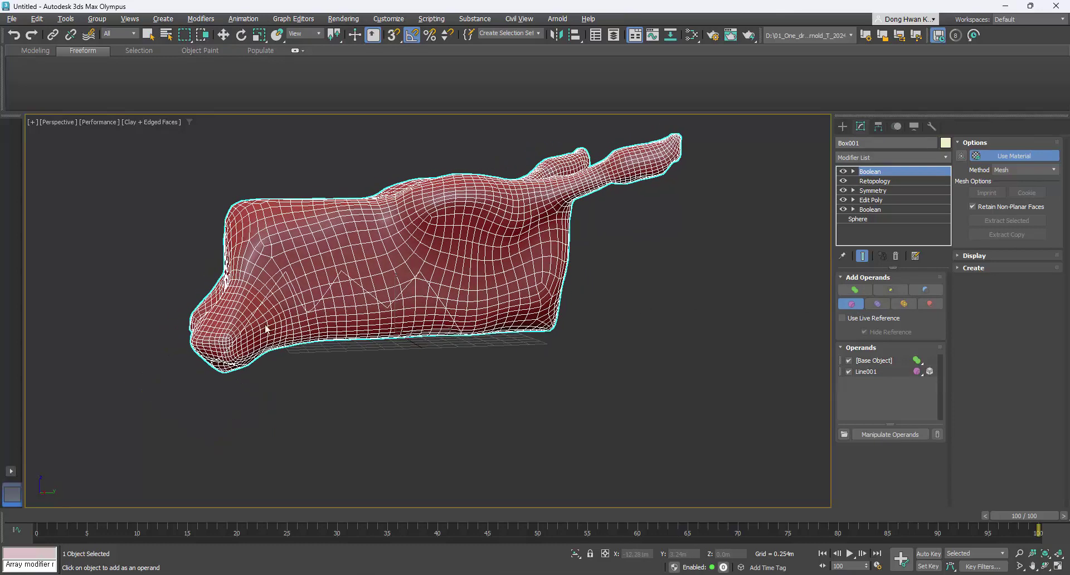
{"action": "left_click", "coordinate": [878, 156]}
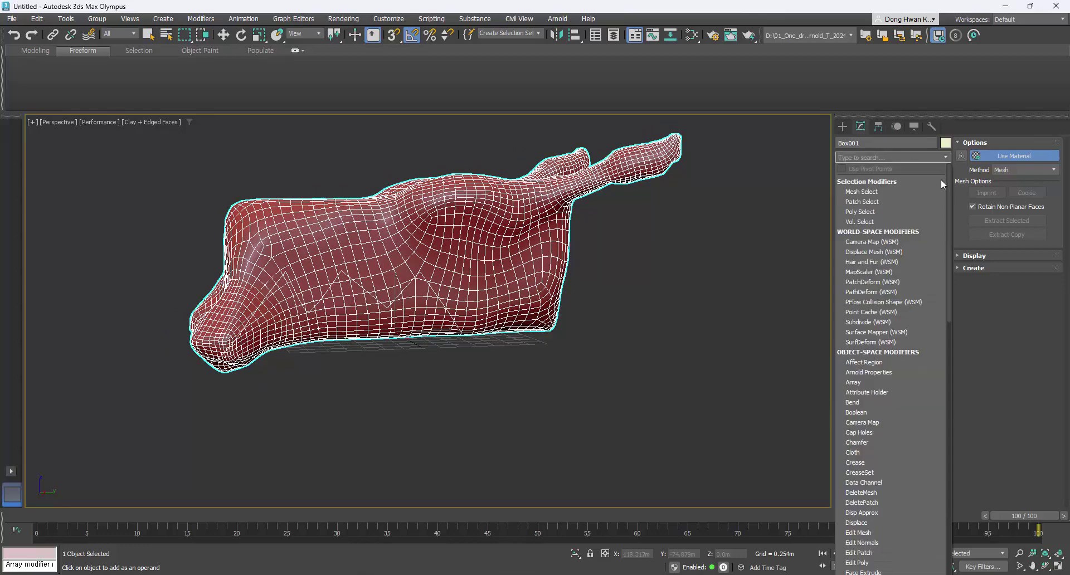
{"action": "left_click", "coordinate": [872, 443]}
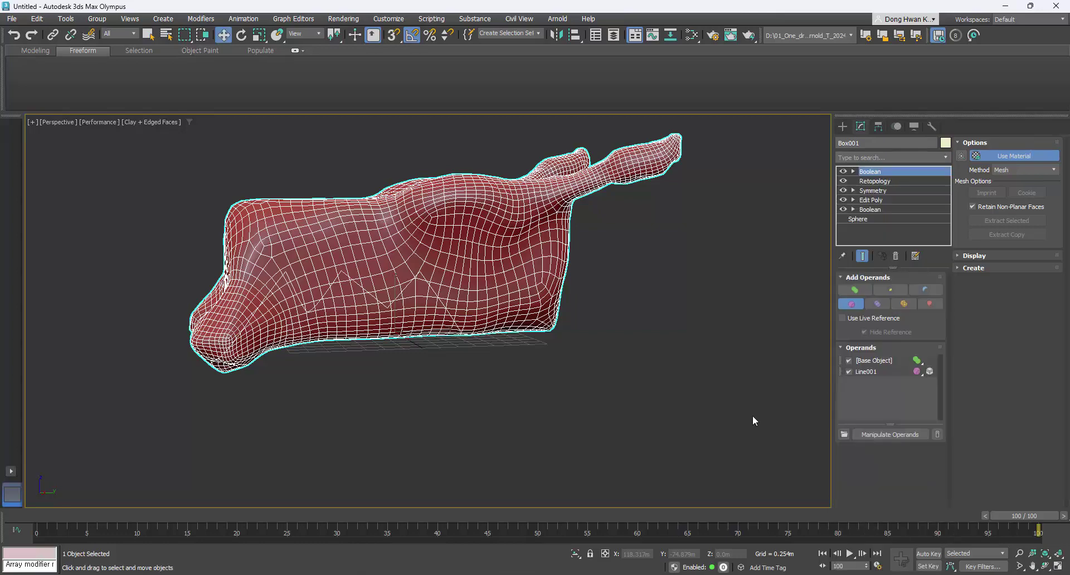
{"action": "scroll", "coordinate": [368, 287], "scroll_direction": "up", "scroll_amount": 6}
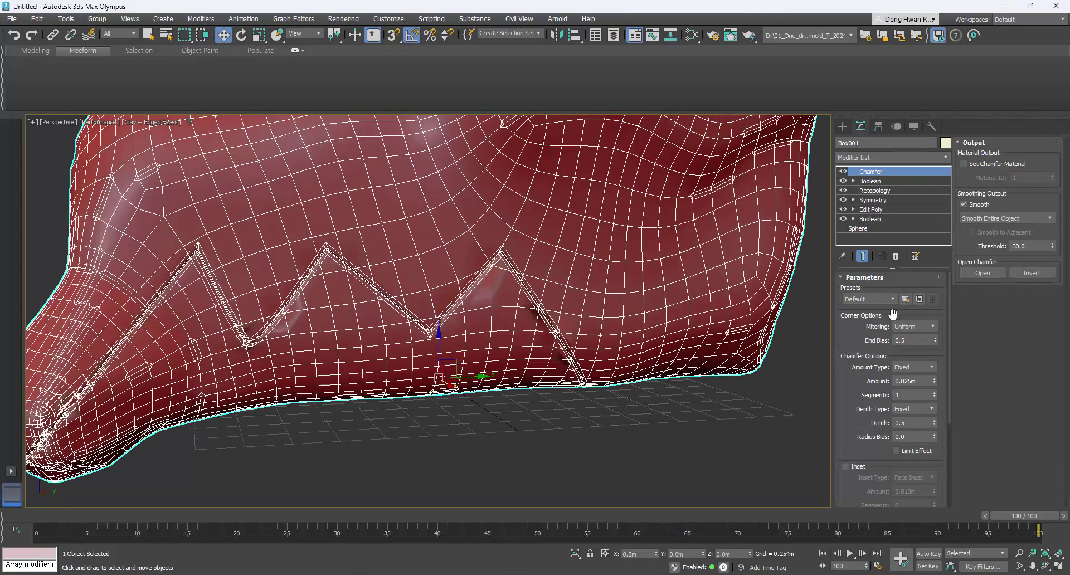
{"action": "left_click", "coordinate": [892, 302]}
{"action": "left_click", "coordinate": [881, 313]}
{"action": "left_click", "coordinate": [907, 300]}
{"action": "mouse_move", "coordinate": [508, 271]}
{"action": "middle_mouse_down", "text": "alt"}
{"action": "mouse_move", "coordinate": [552, 268]}
{"action": "mouse_move", "coordinate": [498, 254]}
{"action": "middle_mouse_up", "text": "alt"}
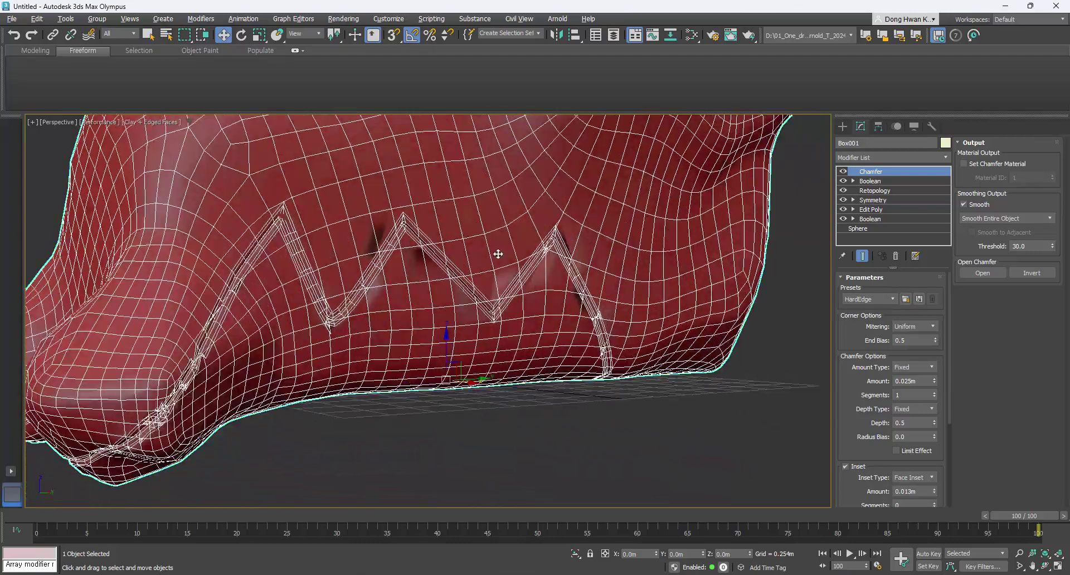
Set the chamfer's mitering to Quad and its amount to 0.024 m.
{"action": "left_click", "coordinate": [919, 332]}
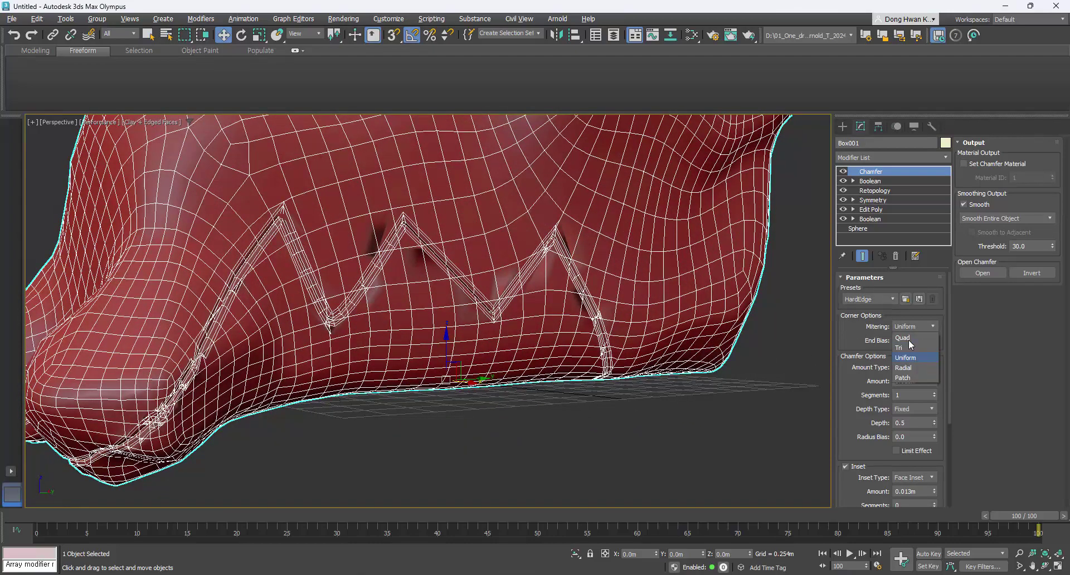
{"action": "left_click", "coordinate": [909, 338]}
{"action": "mouse_move", "coordinate": [502, 279]}
{"action": "middle_mouse_down", "text": "alt"}
{"action": "mouse_move", "coordinate": [485, 285]}
{"action": "mouse_move", "coordinate": [481, 260]}
{"action": "mouse_move", "coordinate": [490, 262]}
{"action": "mouse_move", "coordinate": [473, 292]}
{"action": "mouse_move", "coordinate": [490, 292]}
{"action": "middle_mouse_up", "text": "alt"}
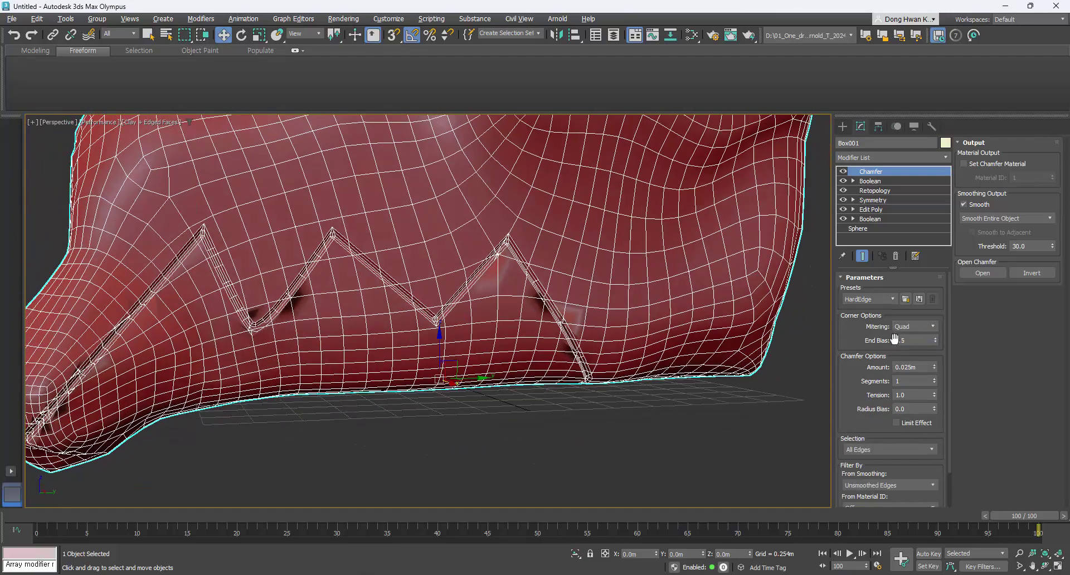
{"action": "left_click", "coordinate": [934, 370]}
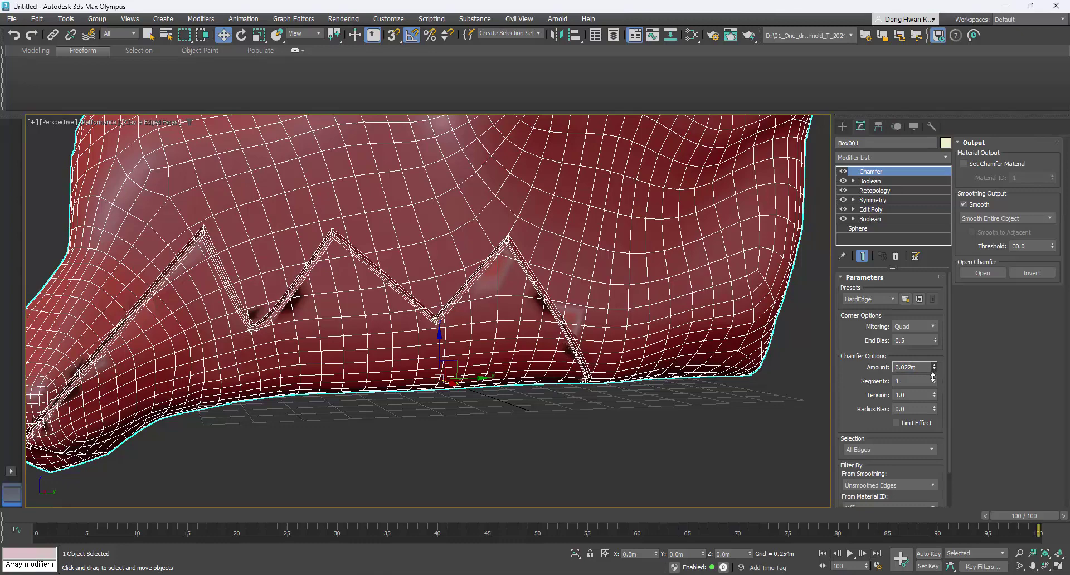
{"action": "left_click", "coordinate": [934, 370]}
{"action": "left_click", "coordinate": [934, 371]}
{"action": "left_click", "coordinate": [934, 364]}
{"action": "left_click", "coordinate": [934, 365]}
{"action": "scroll", "coordinate": [485, 281], "scroll_direction": "down", "scroll_amount": 6}
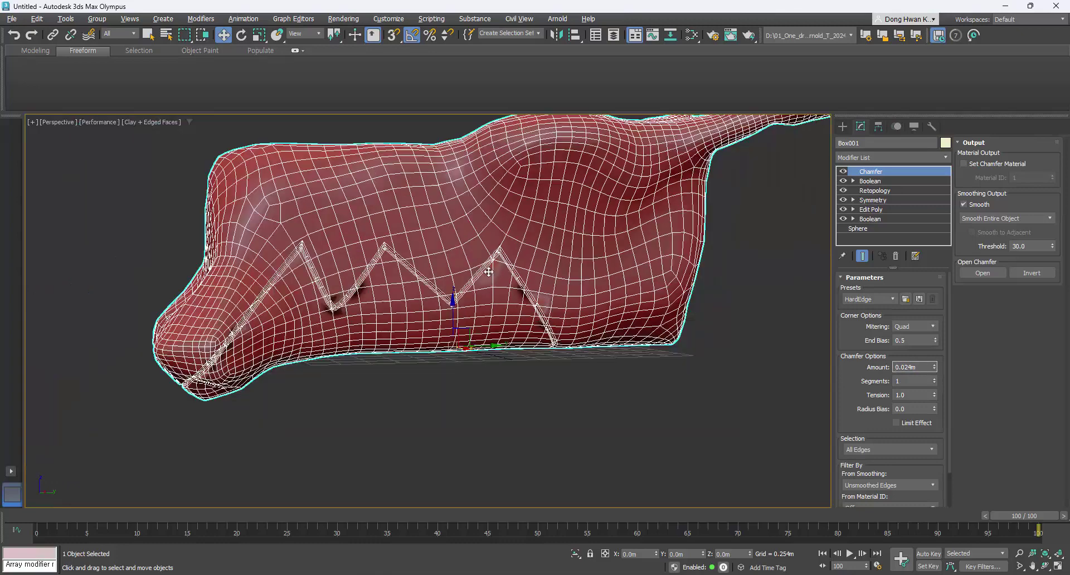
{"action": "scroll", "coordinate": [485, 281], "scroll_direction": "up", "scroll_amount": 3}
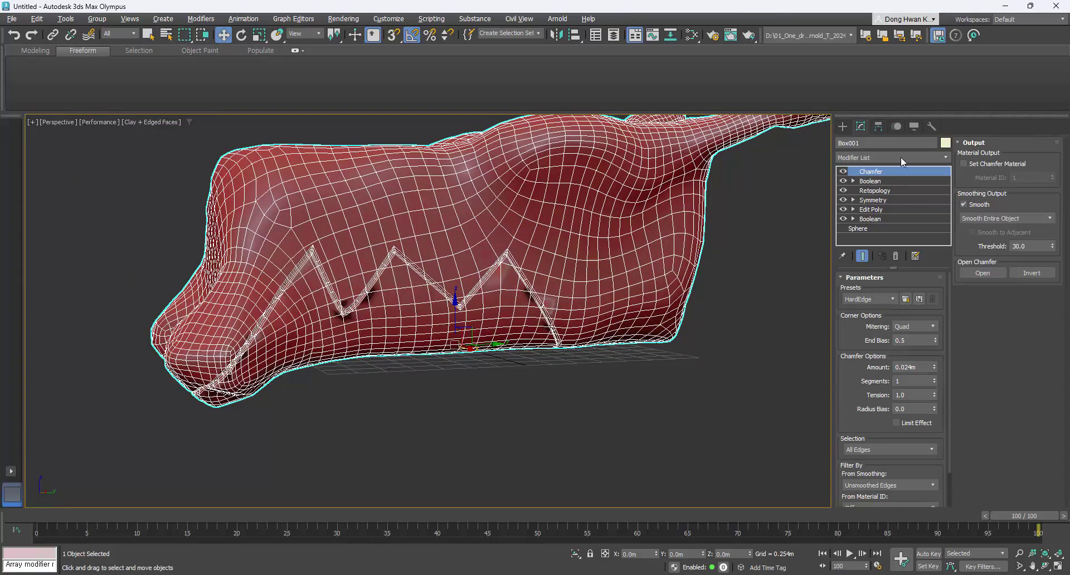
Add an Edit Poly modifier above the Chamfer and switch to Element sub-object level.
{"action": "left_click", "coordinate": [918, 157]}
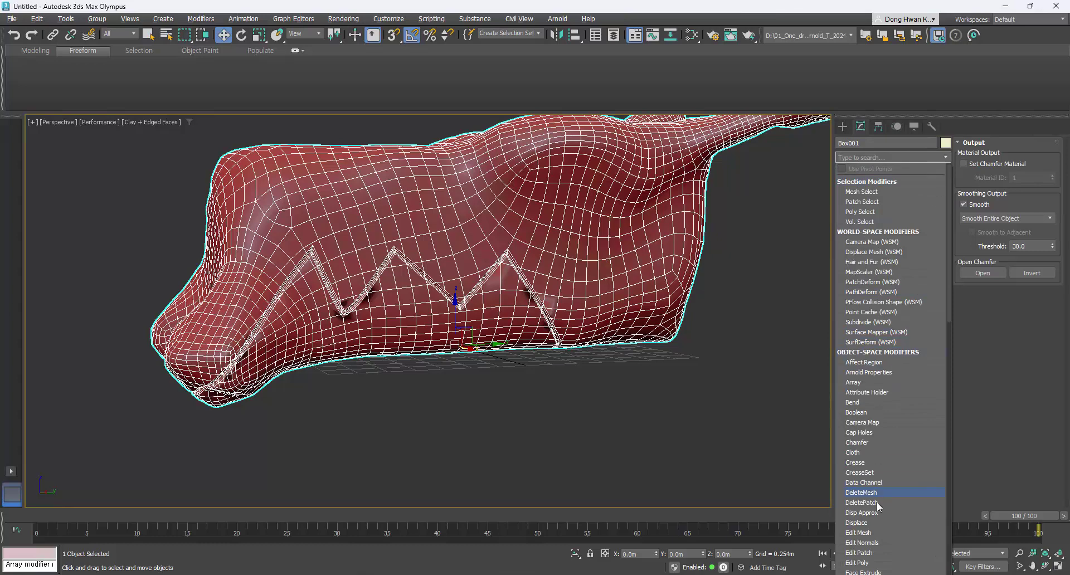
{"action": "left_click", "coordinate": [858, 563]}
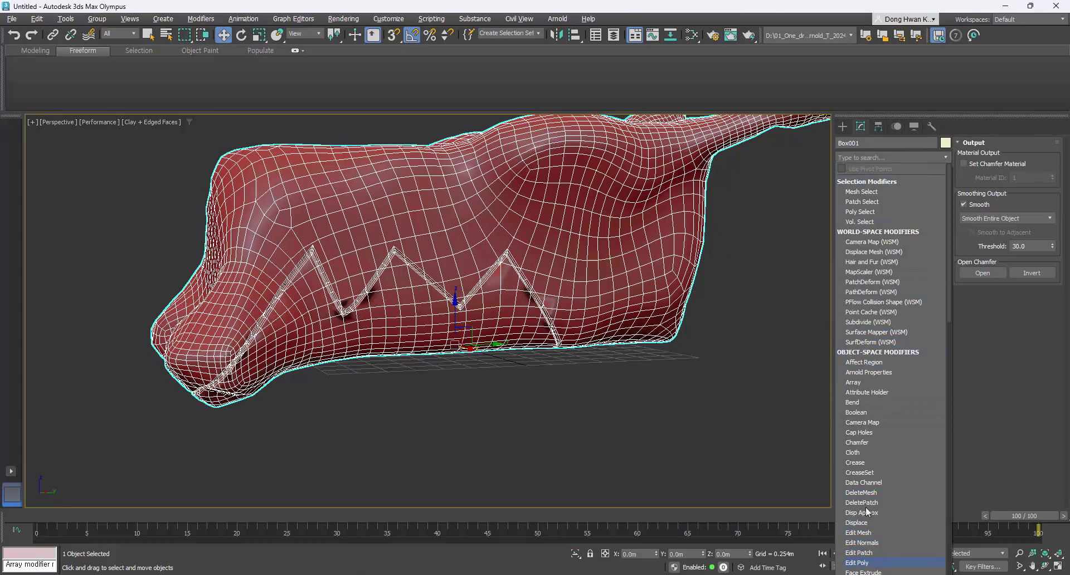
{"action": "left_click", "coordinate": [916, 365]}
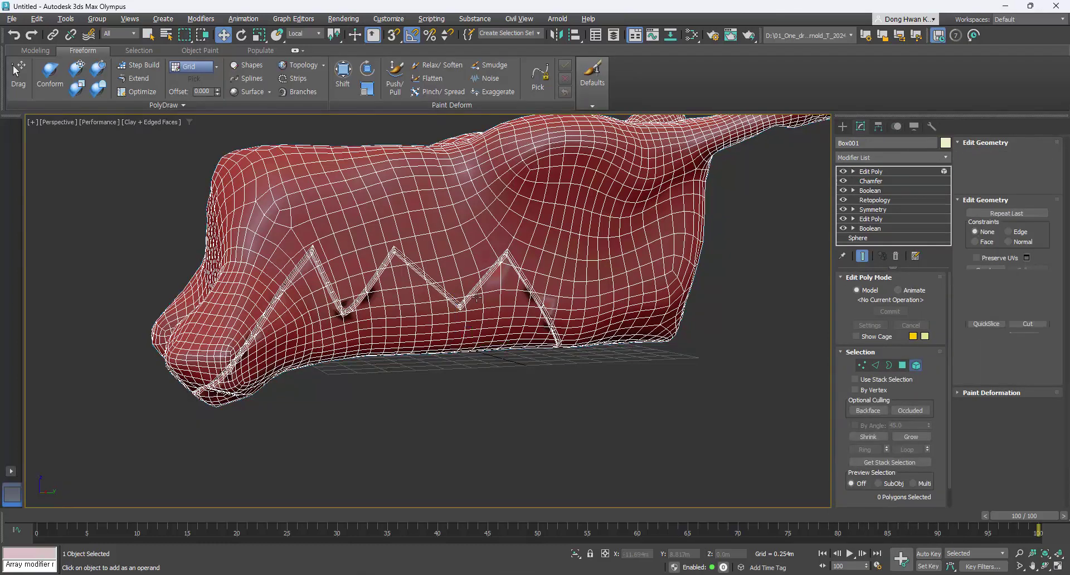
Select the lower zigzag-edged element and move it down and along its local Y axis, away from the body.
{"action": "left_click", "coordinate": [410, 314]}
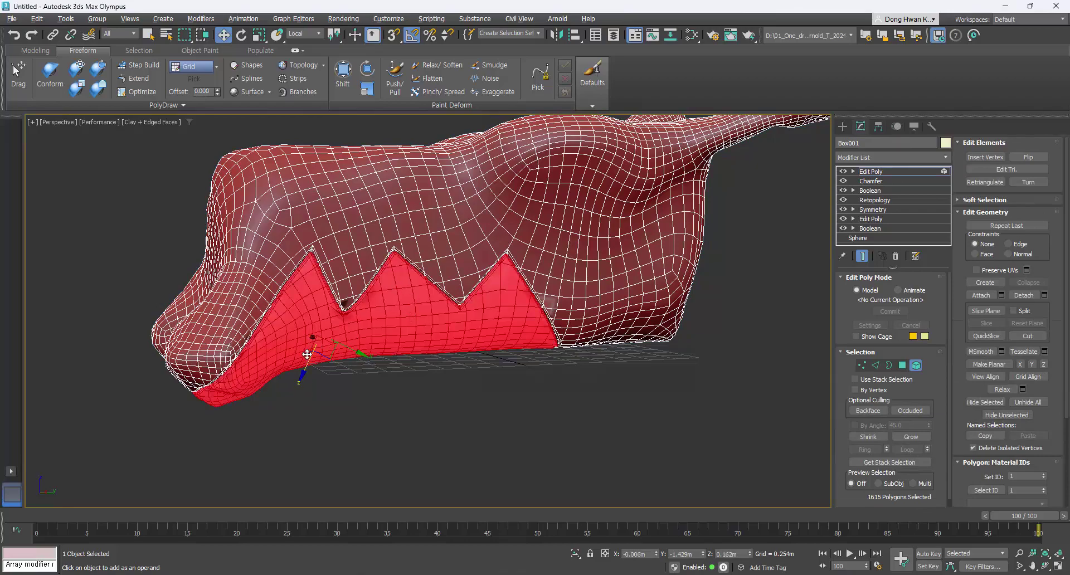
{"action": "left_click_drag", "start_coordinate": [304, 370], "coordinate": [287, 406]}
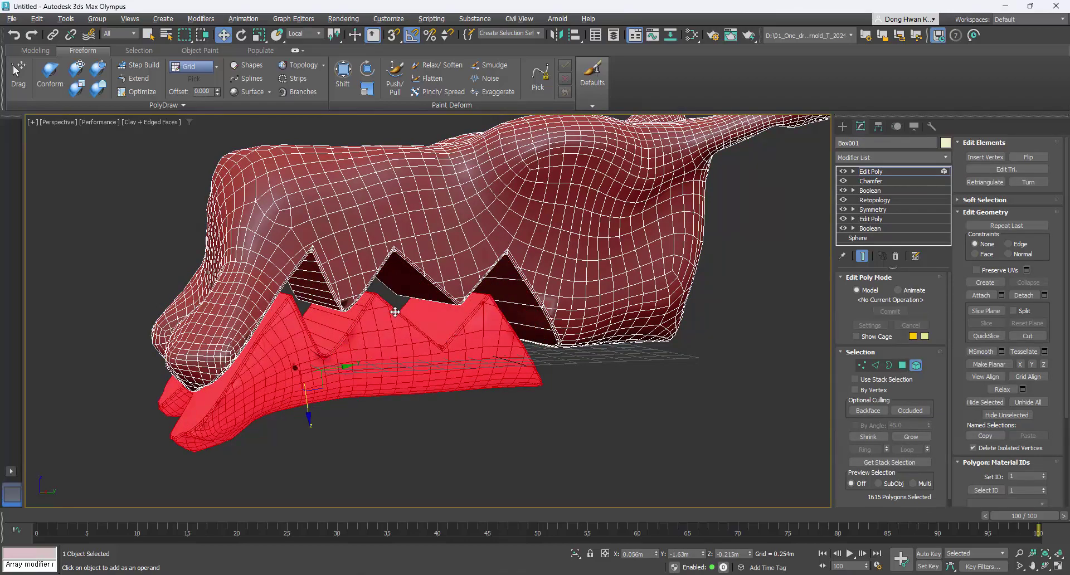
{"action": "middle_click_drag", "start_coordinate": [393, 310], "coordinate": [514, 299], "text": "alt"}
{"action": "scroll", "coordinate": [507, 303], "scroll_direction": "down", "scroll_amount": 5}
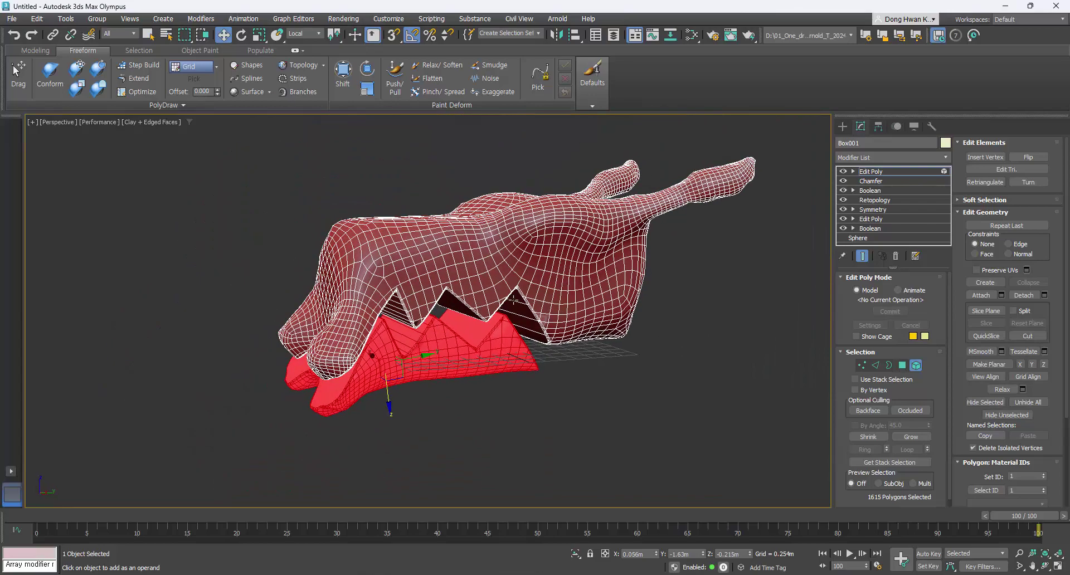
{"action": "middle_click_drag", "start_coordinate": [552, 225], "coordinate": [456, 275], "text": "alt"}
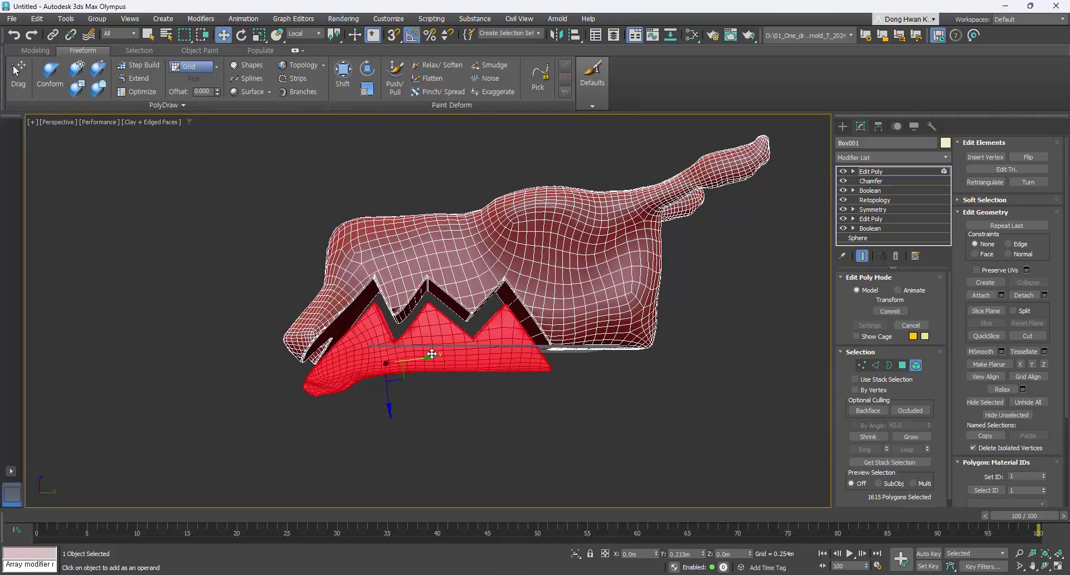
{"action": "middle_click_drag", "start_coordinate": [429, 354], "coordinate": [432, 353], "text": "alt"}
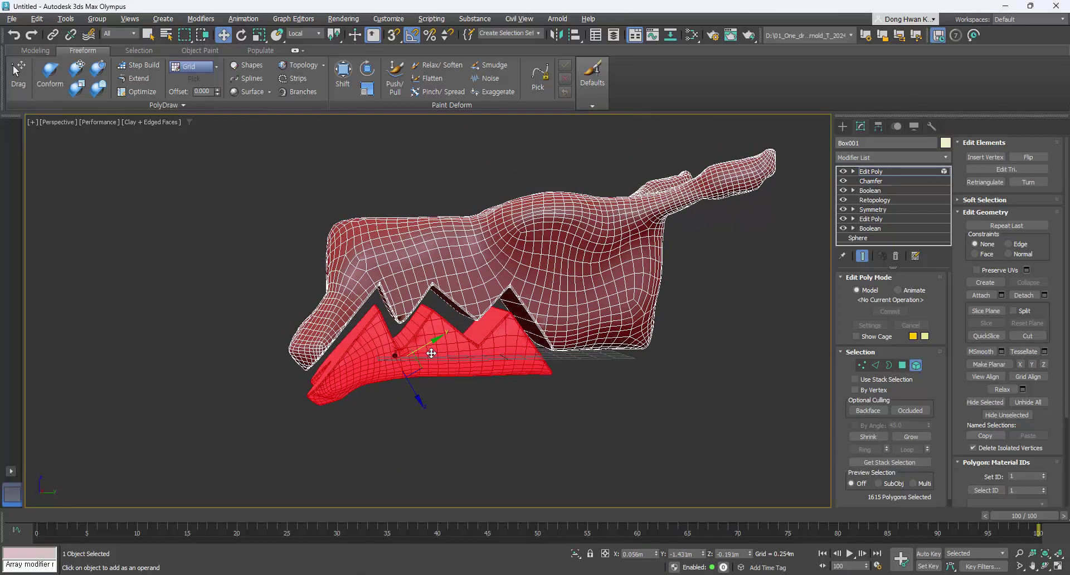
{"action": "middle_click_drag", "start_coordinate": [529, 287], "coordinate": [488, 287], "text": "alt"}
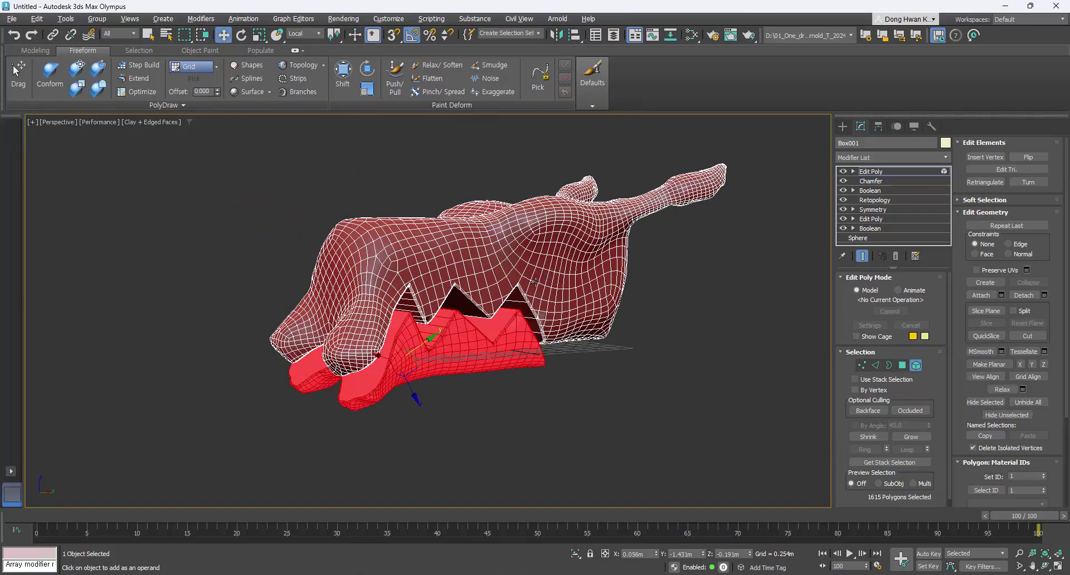
{"action": "middle_click_drag", "start_coordinate": [522, 321], "coordinate": [472, 352], "text": "alt"}
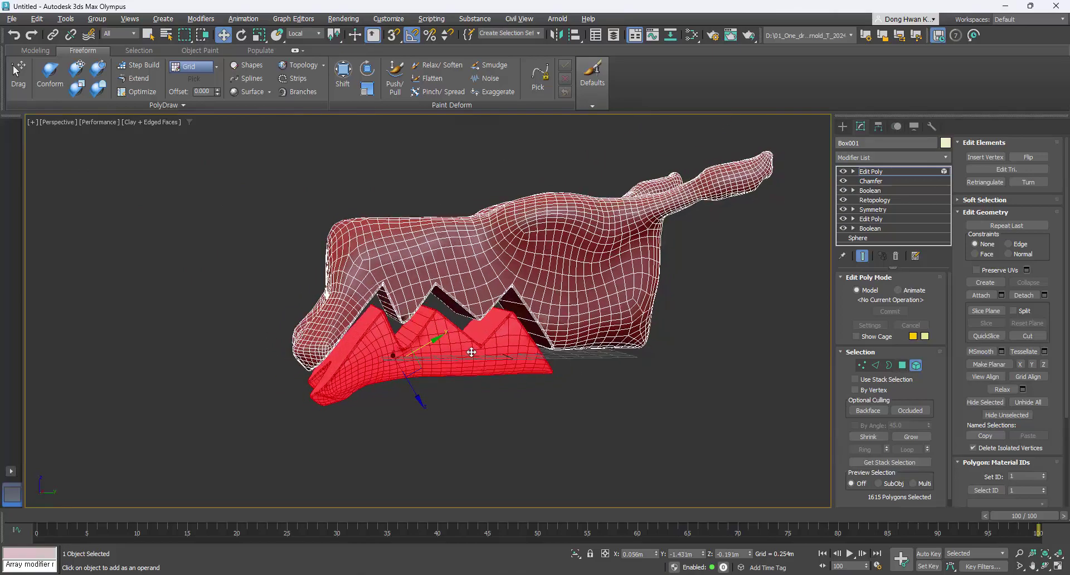
Move the lower element back up in its local YZ plane until only a narrow gap separates its teeth from the body.
{"action": "left_click_drag", "start_coordinate": [418, 366], "coordinate": [412, 358]}
{"action": "mouse_move", "coordinate": [527, 344]}
{"action": "middle_mouse_down", "text": "alt"}
{"action": "mouse_move", "coordinate": [505, 339]}
{"action": "mouse_move", "coordinate": [534, 339]}
{"action": "middle_mouse_up", "text": "alt"}
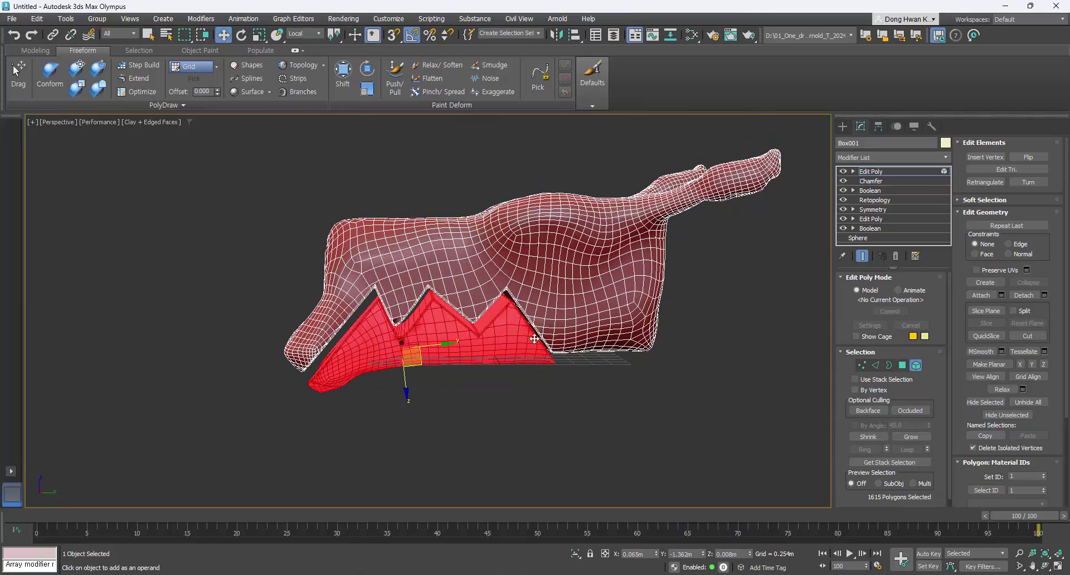
{"action": "left_click_drag", "start_coordinate": [418, 364], "coordinate": [414, 362]}
{"action": "middle_click_drag", "start_coordinate": [414, 363], "coordinate": [438, 342], "text": "alt"}
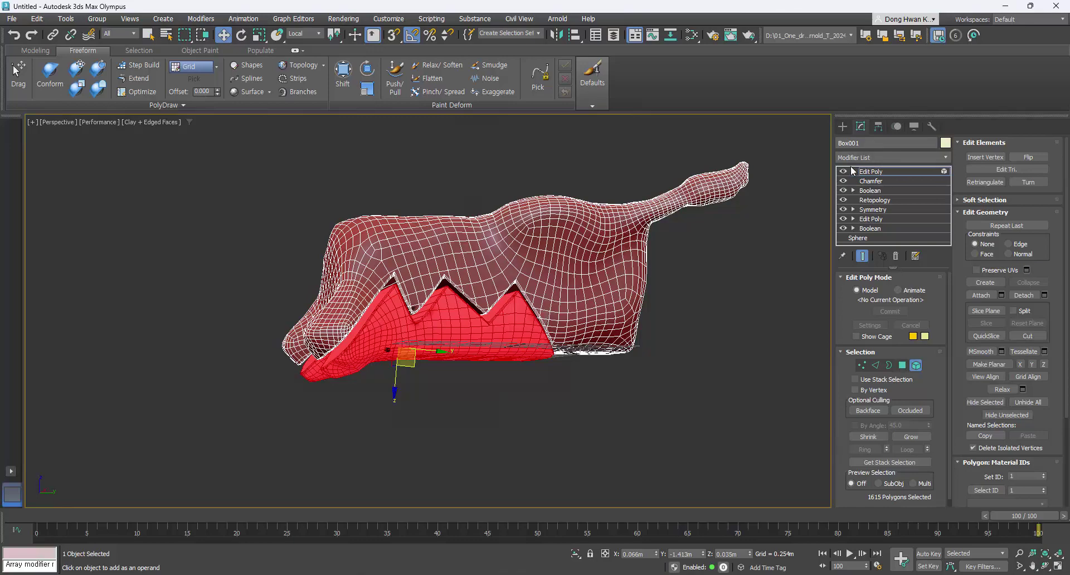
{"action": "middle_click_drag", "start_coordinate": [535, 302], "coordinate": [533, 324], "text": "alt"}
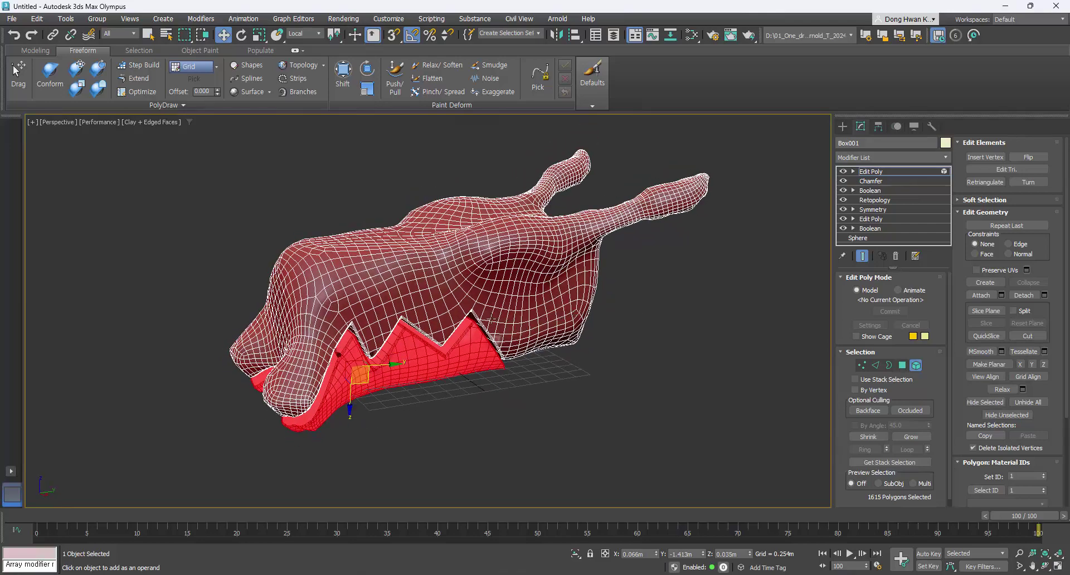